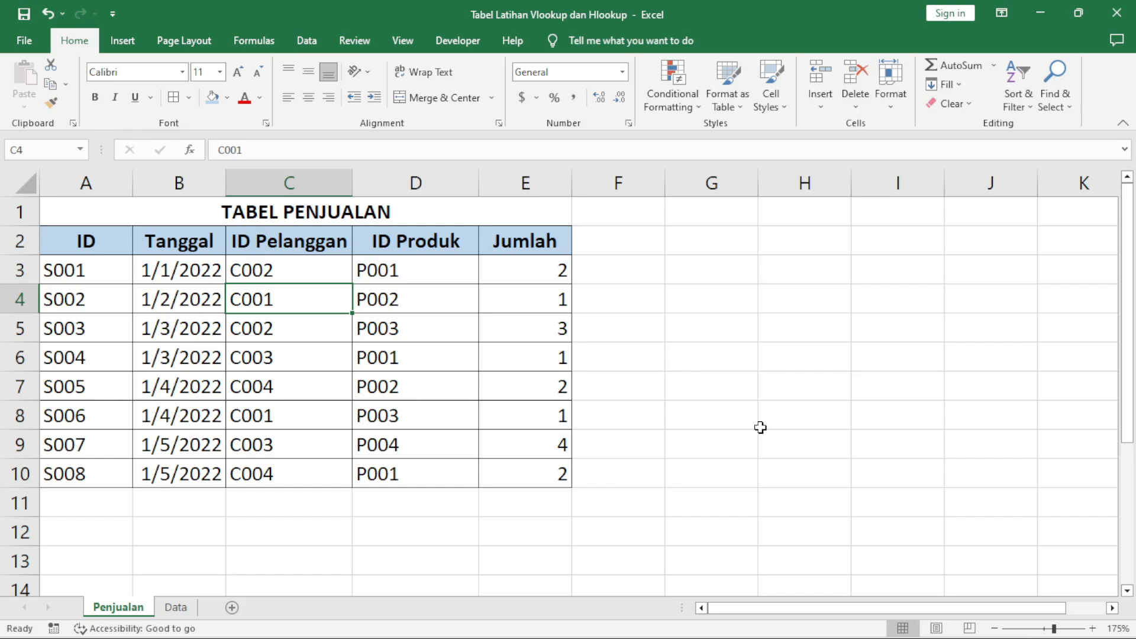
Examine the Data sheet's TABEL PRODUK and TABEL PELANGGAN, comparing the column layout of one with the row layout of the other
{"action": "left_click", "coordinate": [176, 607]}
{"action": "left_click", "coordinate": [219, 490]}
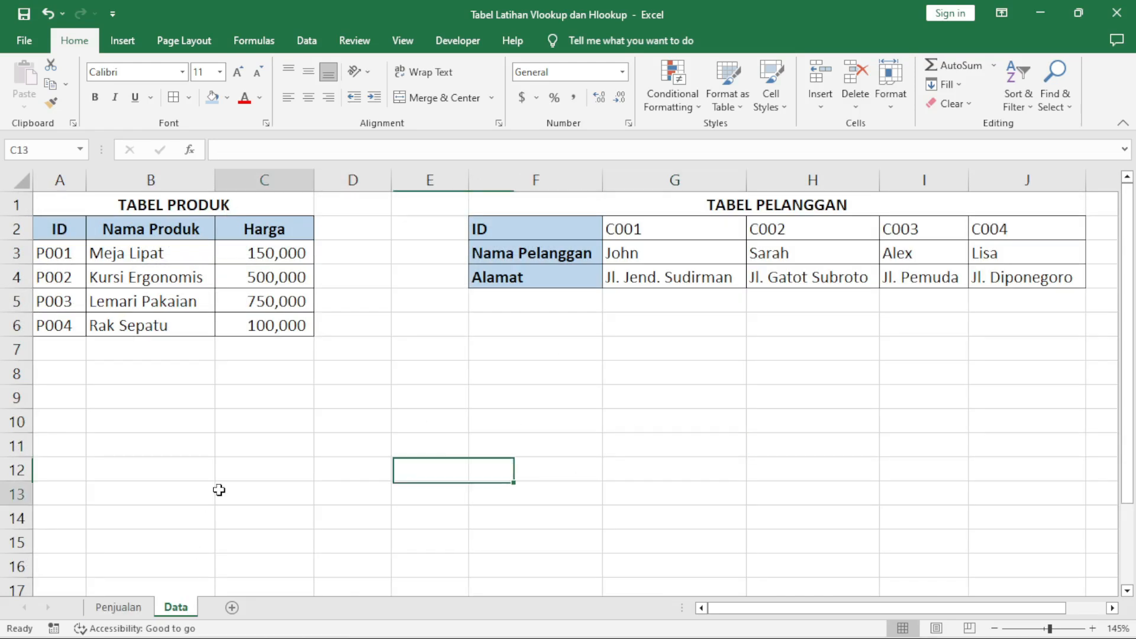
{"action": "left_click", "coordinate": [148, 301]}
{"action": "left_click_drag", "start_coordinate": [69, 200], "coordinate": [131, 326]}
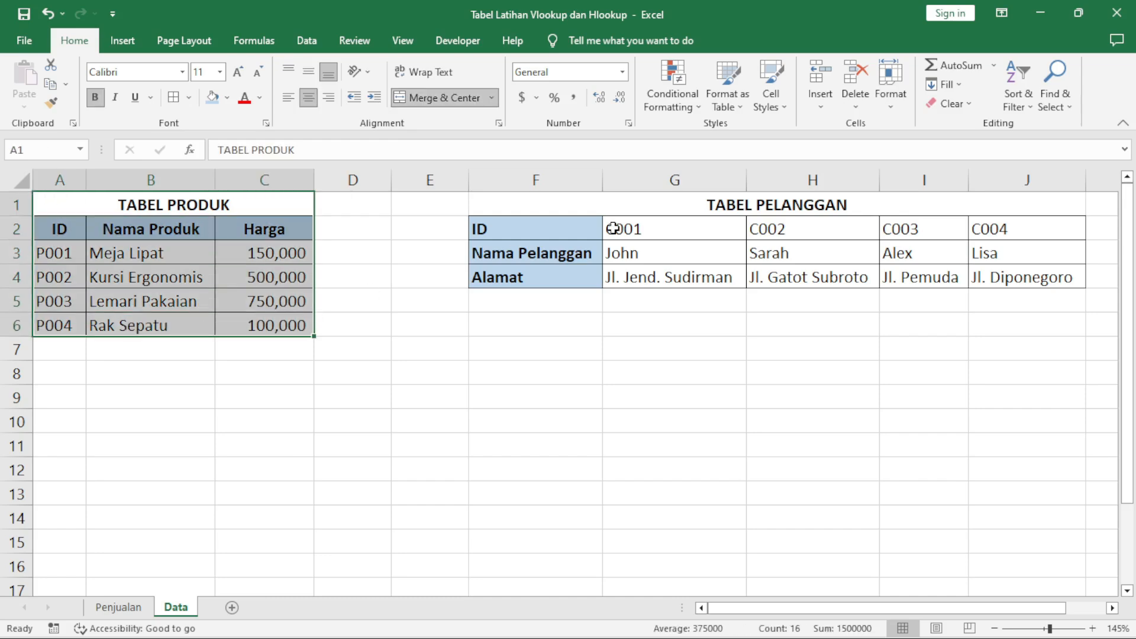
{"action": "left_click_drag", "start_coordinate": [527, 215], "coordinate": [761, 254]}
{"action": "left_click", "coordinate": [208, 365]}
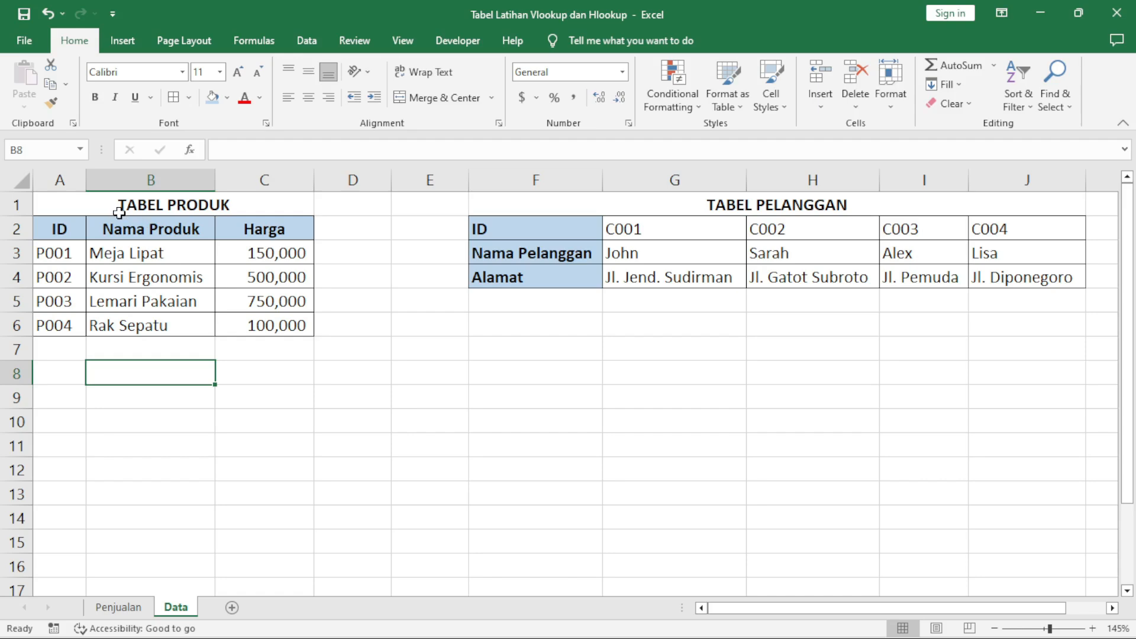
{"action": "left_click_drag", "start_coordinate": [59, 229], "coordinate": [306, 232]}
{"action": "left_click", "coordinate": [68, 231]}
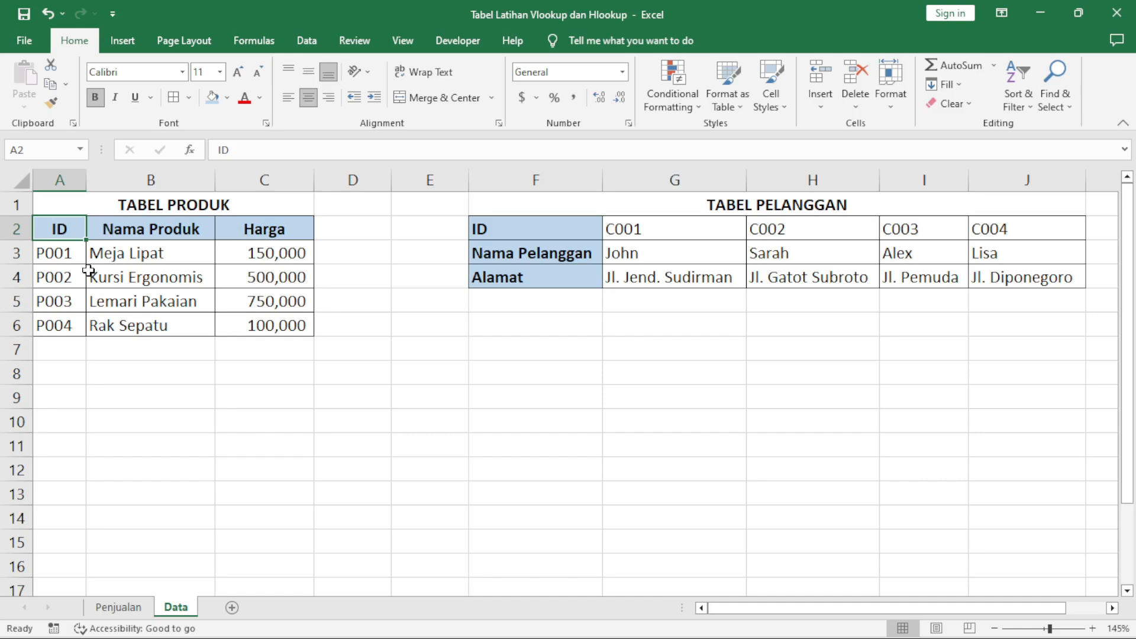
{"action": "left_click", "coordinate": [517, 269]}
{"action": "left_click", "coordinate": [560, 228]}
{"action": "left_click_drag", "start_coordinate": [559, 229], "coordinate": [561, 251]}
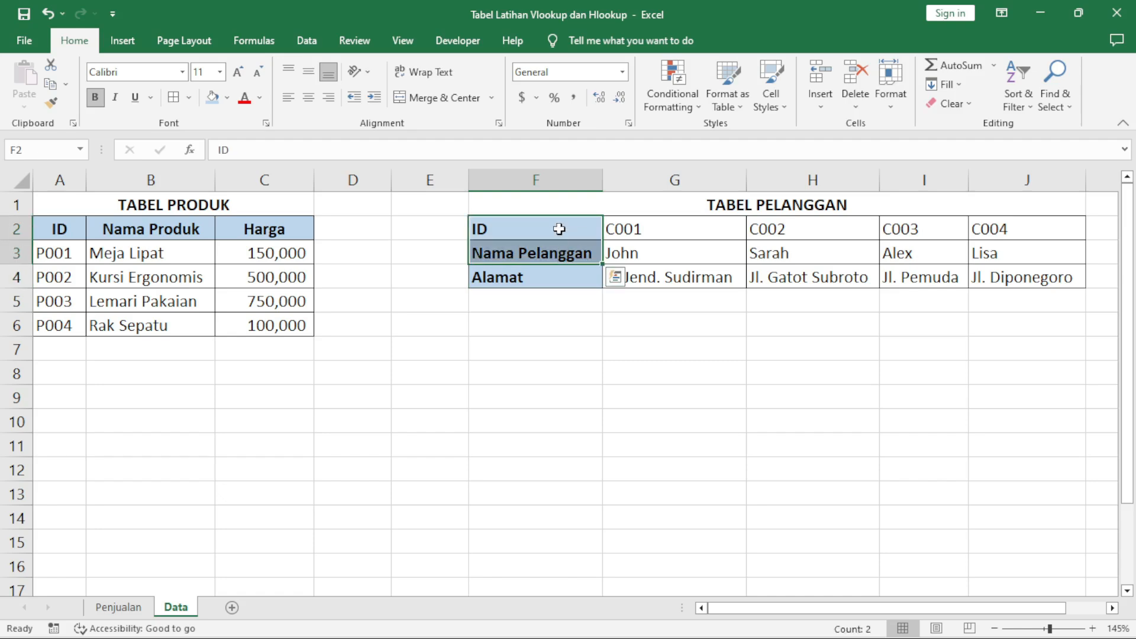
{"action": "left_click", "coordinate": [560, 228]}
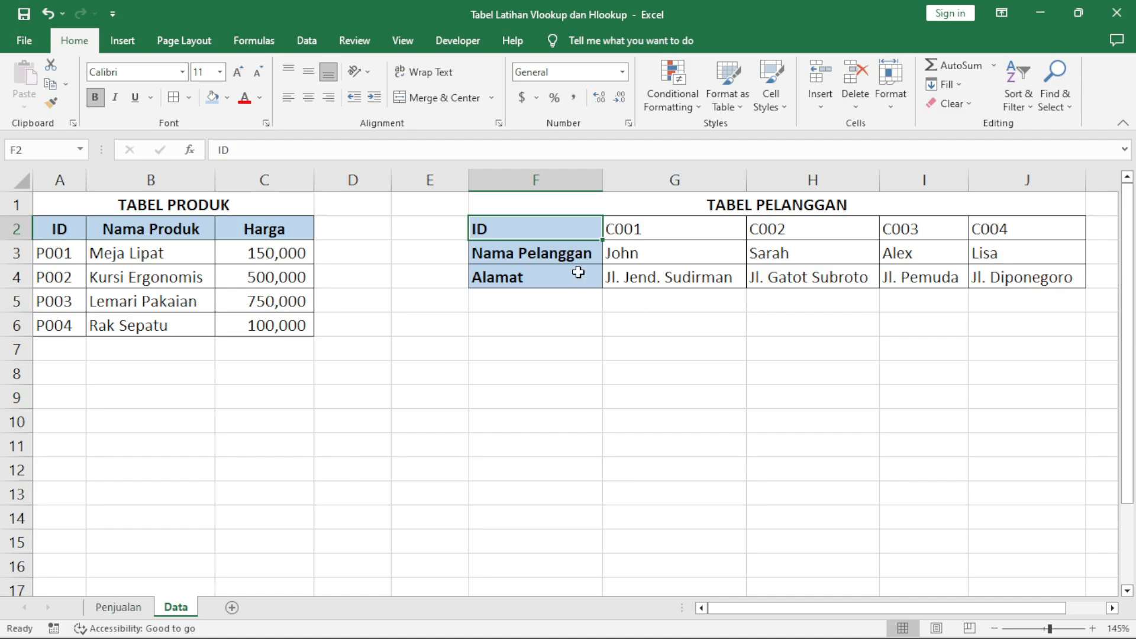
{"action": "left_click", "coordinate": [578, 273]}
{"action": "left_click_drag", "start_coordinate": [624, 267], "coordinate": [981, 246]}
{"action": "left_click", "coordinate": [907, 348]}
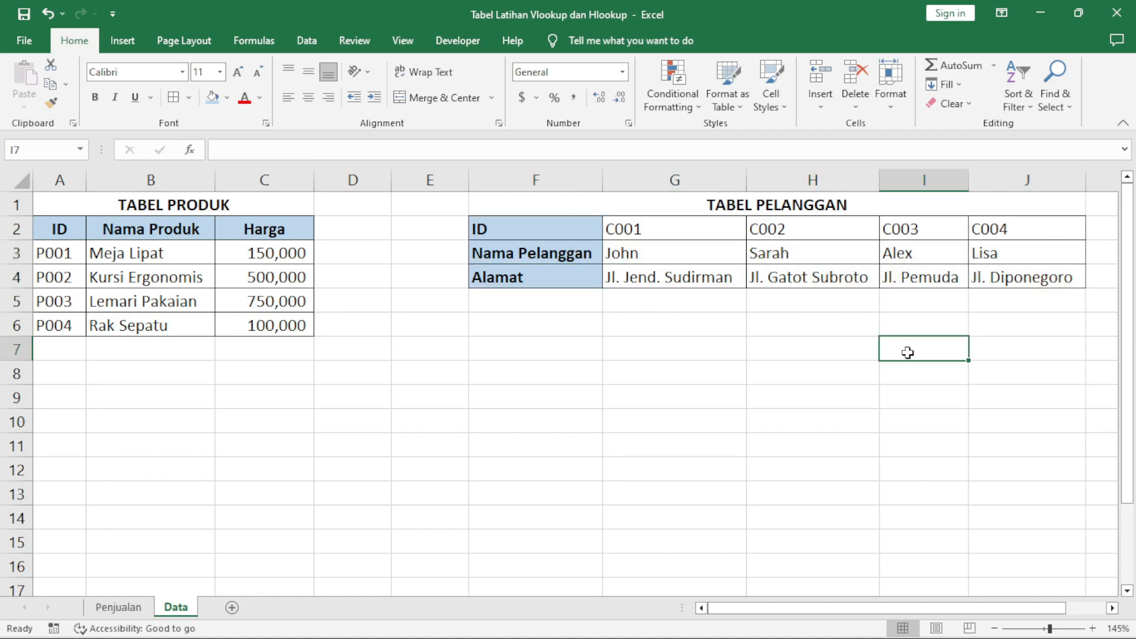
{"action": "left_click", "coordinate": [114, 232]}
{"action": "left_click_drag", "start_coordinate": [57, 225], "coordinate": [94, 326]}
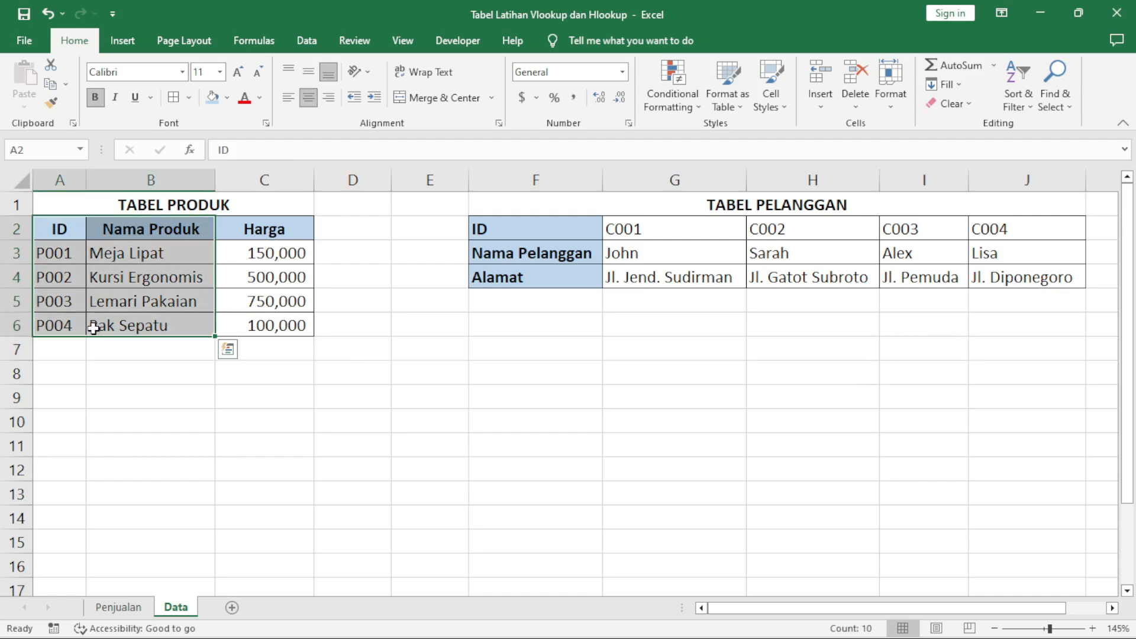
{"action": "left_click", "coordinate": [62, 235]}
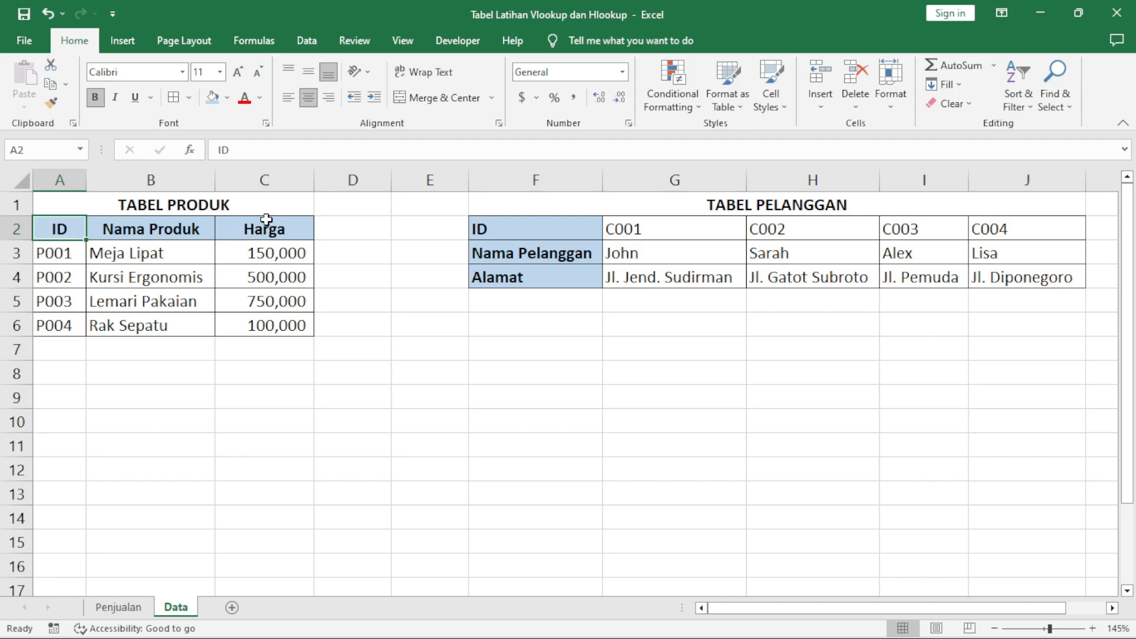
{"action": "left_click", "coordinate": [577, 231]}
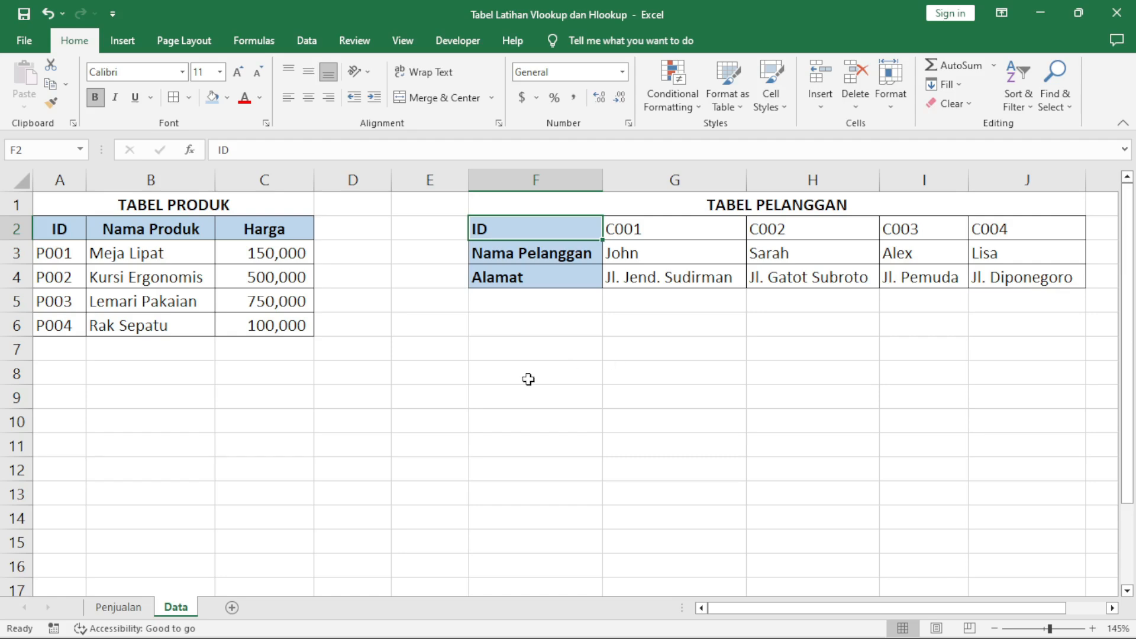
On the Penjualan sheet, insert a new column directly before the ID Produk column
{"action": "left_click", "coordinate": [119, 607]}
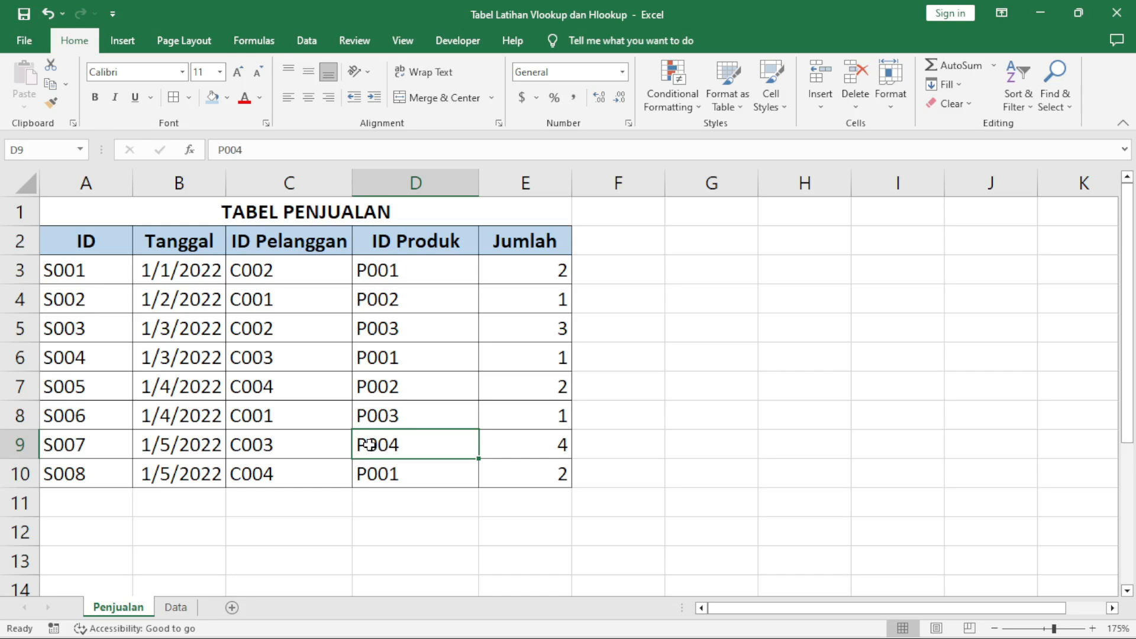
{"action": "left_click", "coordinate": [404, 239]}
{"action": "left_click", "coordinate": [421, 381]}
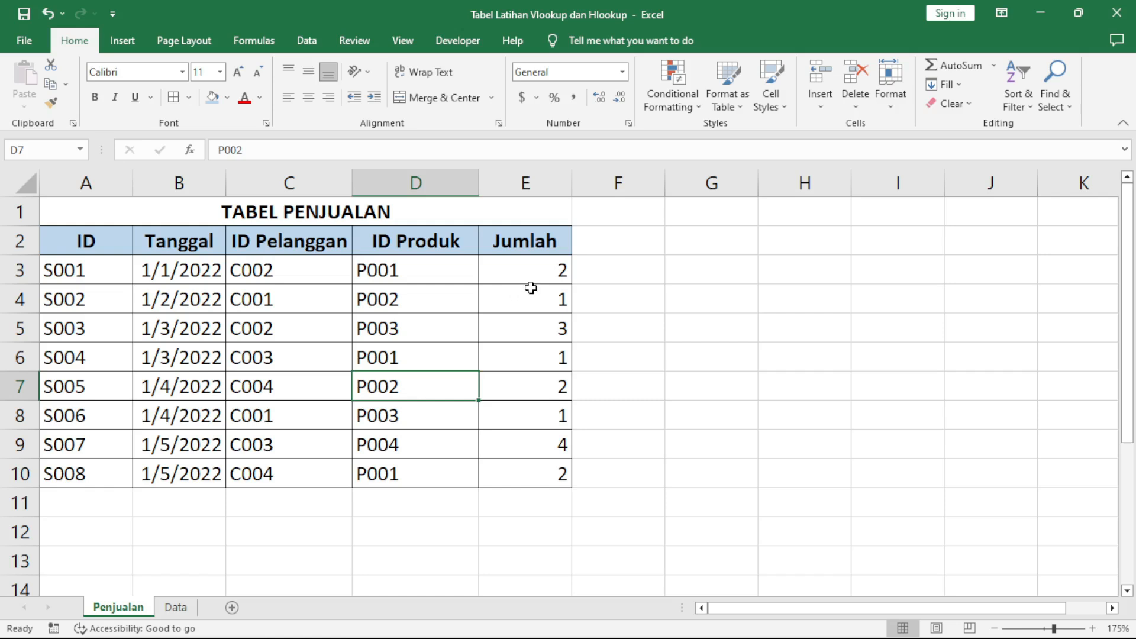
{"action": "left_click", "coordinate": [548, 262]}
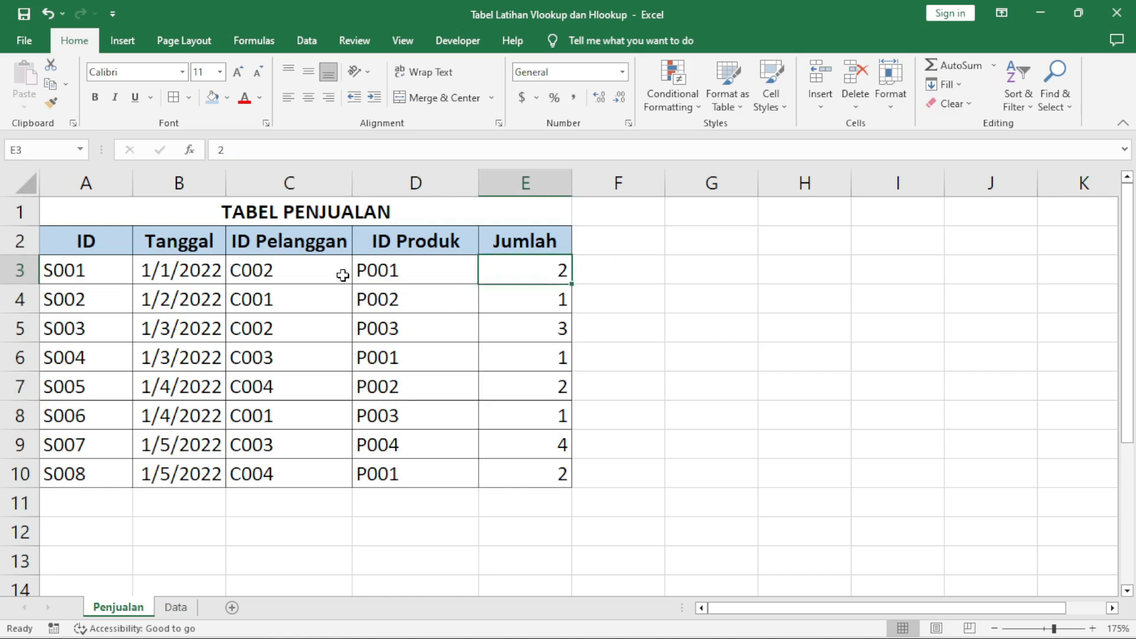
{"action": "right_click", "coordinate": [406, 186]}
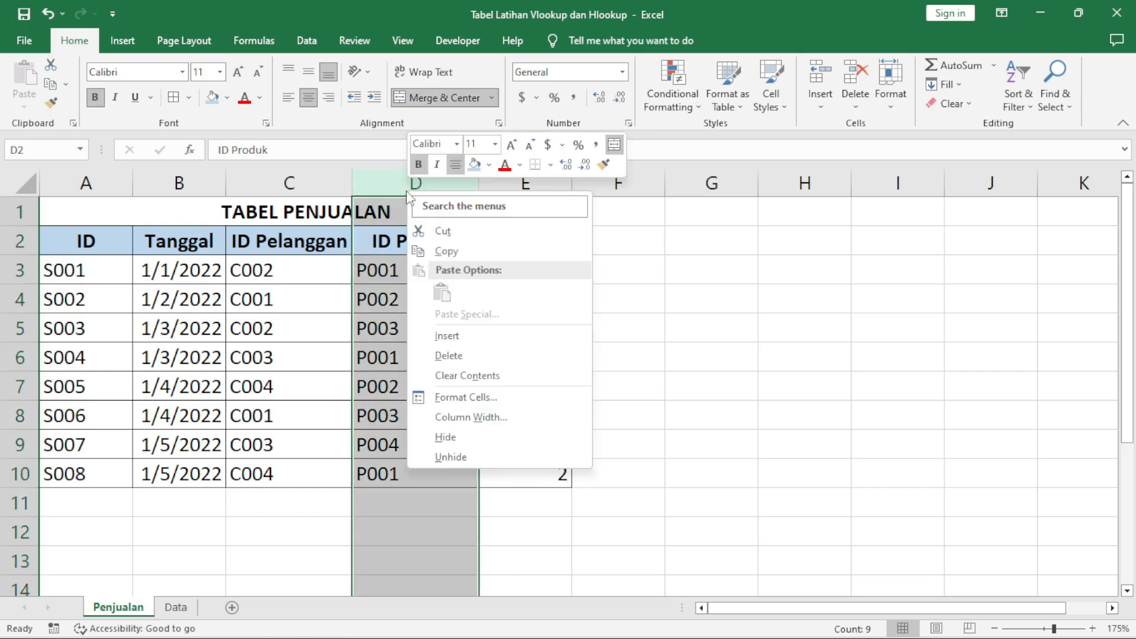
{"action": "left_click", "coordinate": [438, 335]}
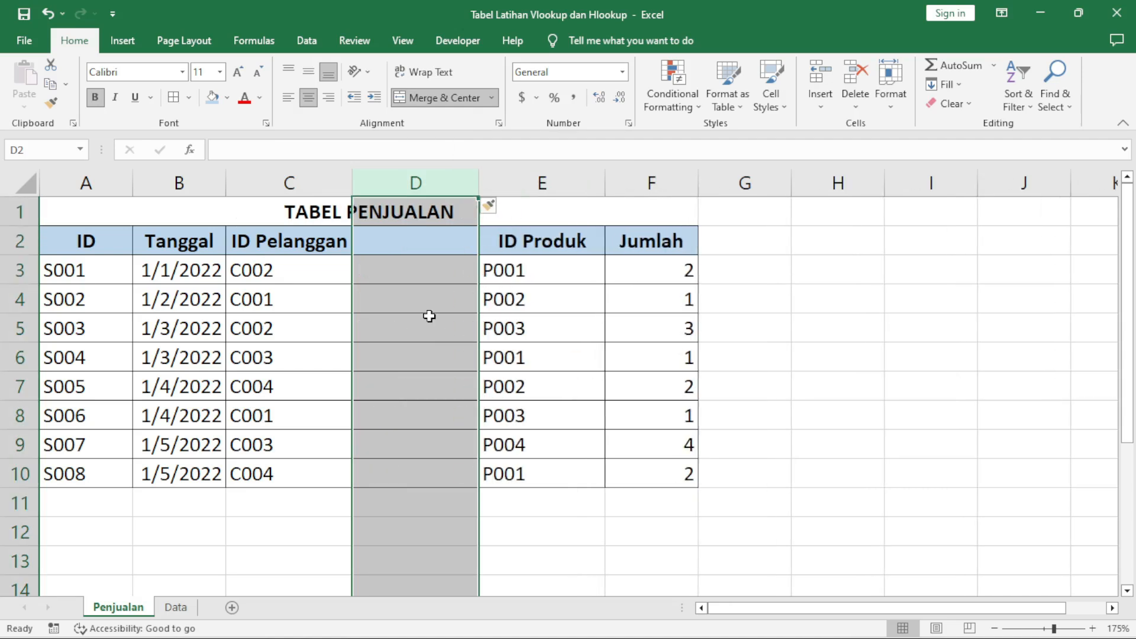
Head the new column "Nama Pelanggan" in D2 and auto-fit its width
{"action": "left_click", "coordinate": [389, 230]}
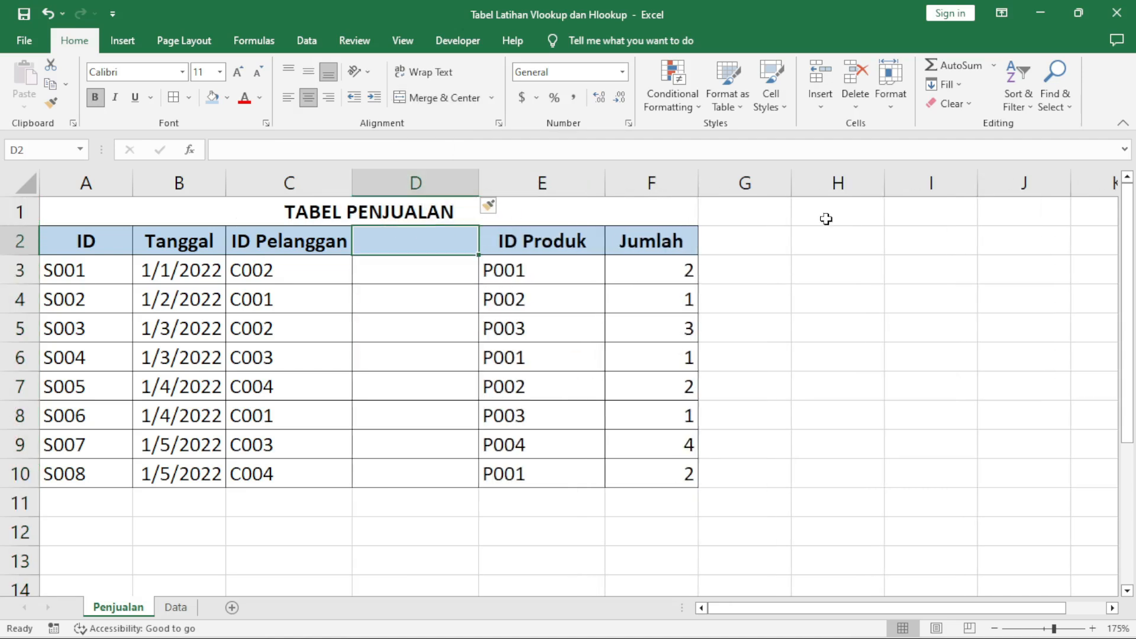
{"action": "type", "text": "Nama Pelanggan"}
{"action": "key", "text": "Return"}
{"action": "key", "text": "alt+h"}
{"action": "key", "text": "o"}
{"action": "key", "text": "i"}
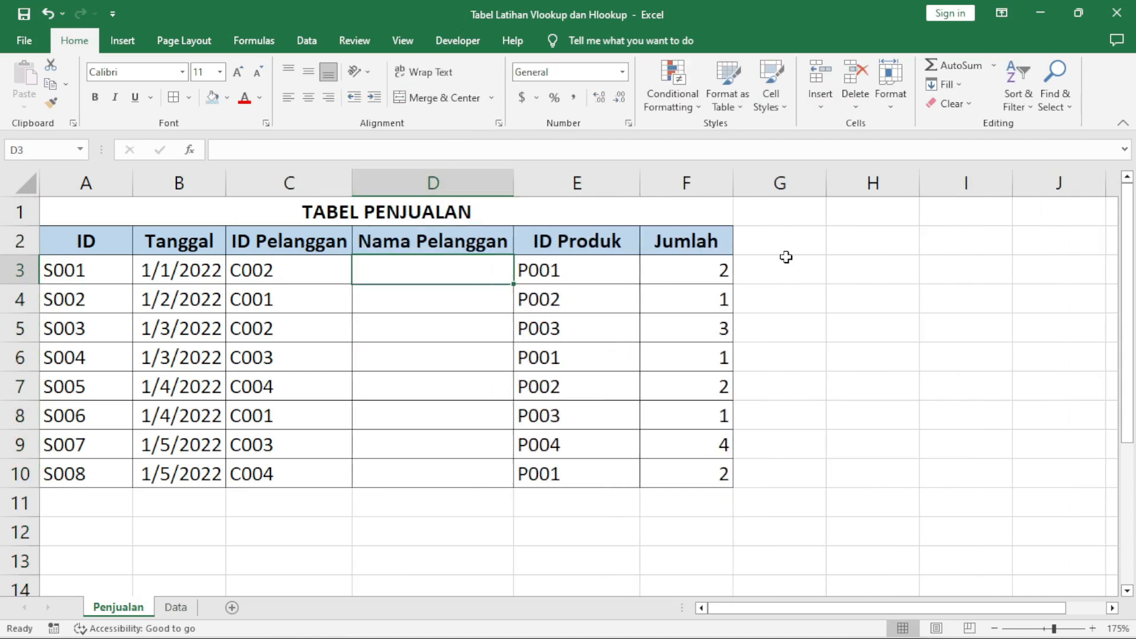
Insert a column before Jumlah and head it "Nama Produk" in F2
{"action": "right_click", "coordinate": [705, 182]}
{"action": "left_click", "coordinate": [736, 330]}
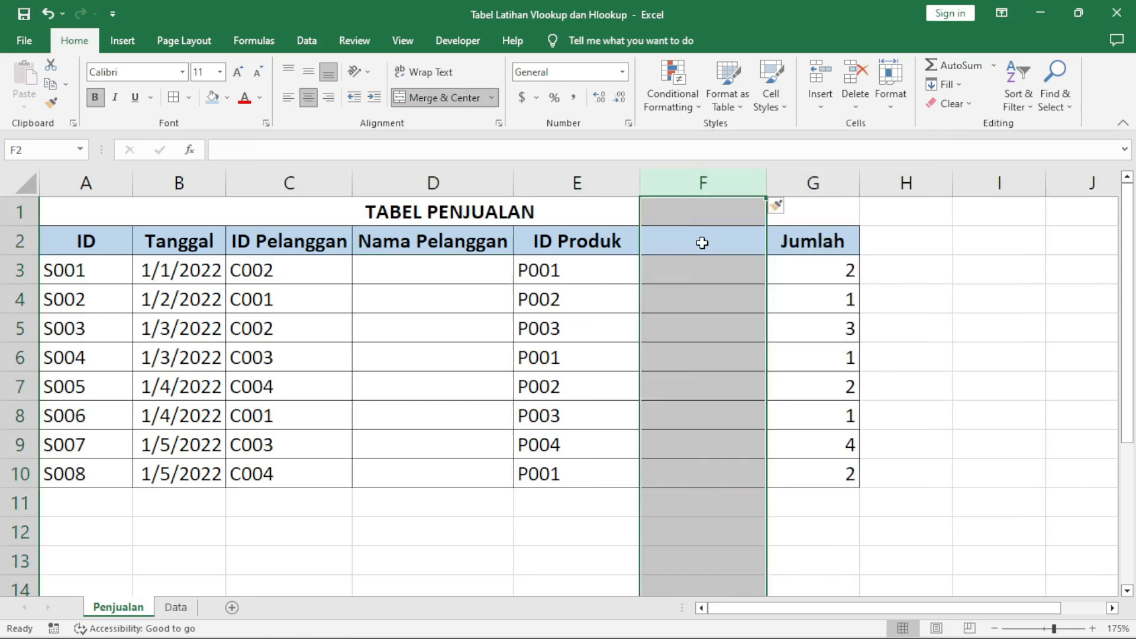
{"action": "left_click", "coordinate": [703, 243]}
{"action": "type", "text": "Nama Produk"}
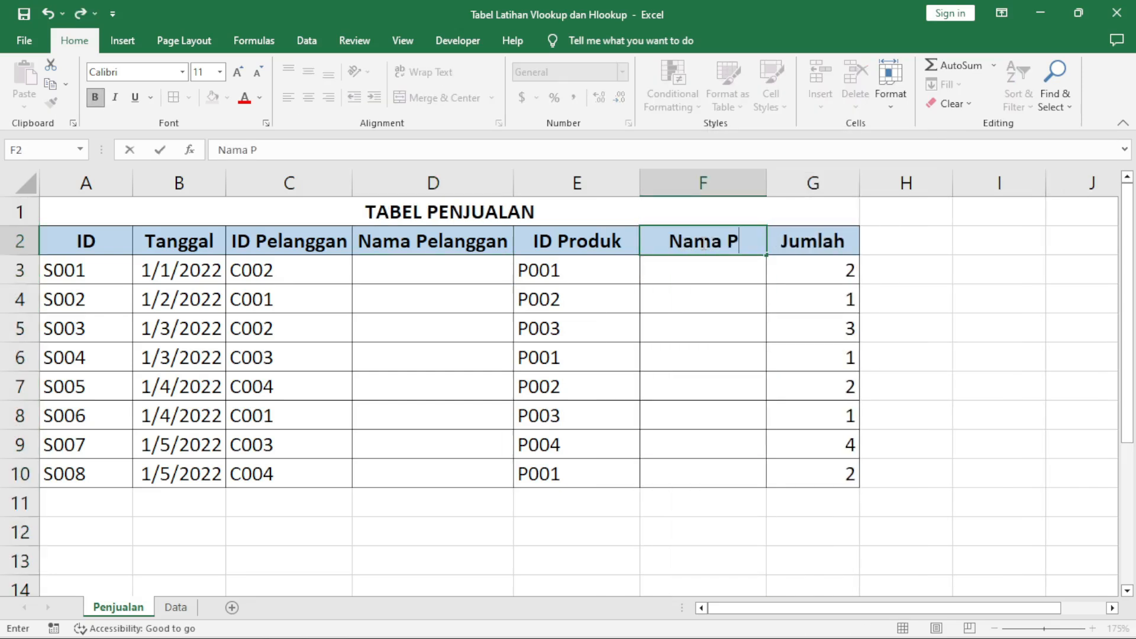
{"action": "key", "text": "Return"}
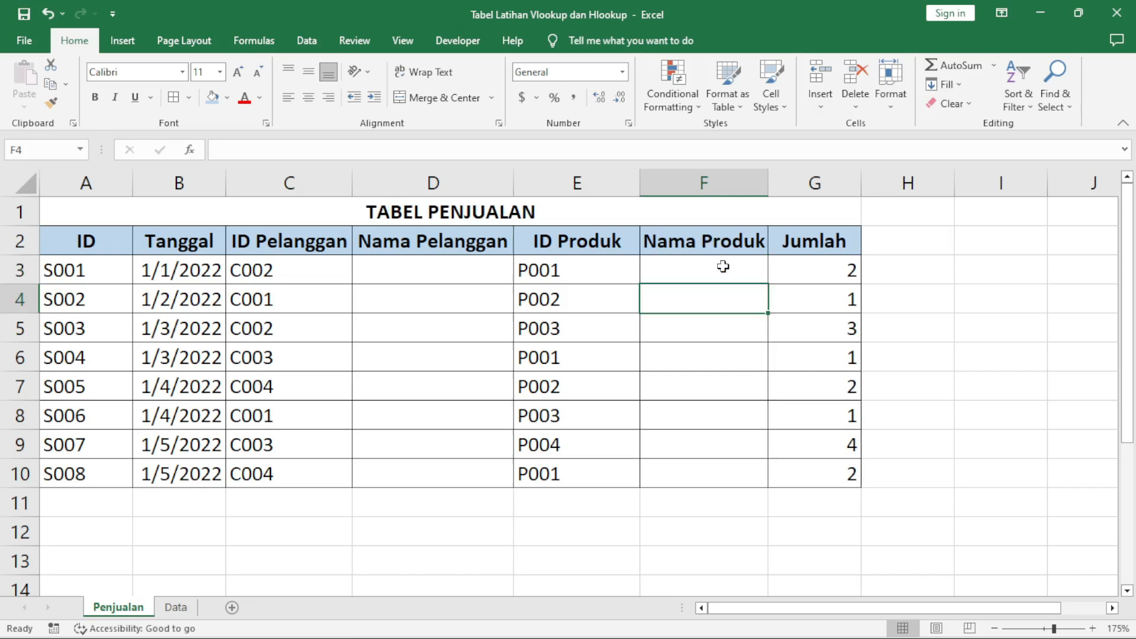
After rechecking the product table on the Data sheet, start a VLOOKUP formula in F3 of Penjualan with E3 as the lookup value
{"action": "left_click", "coordinate": [487, 277]}
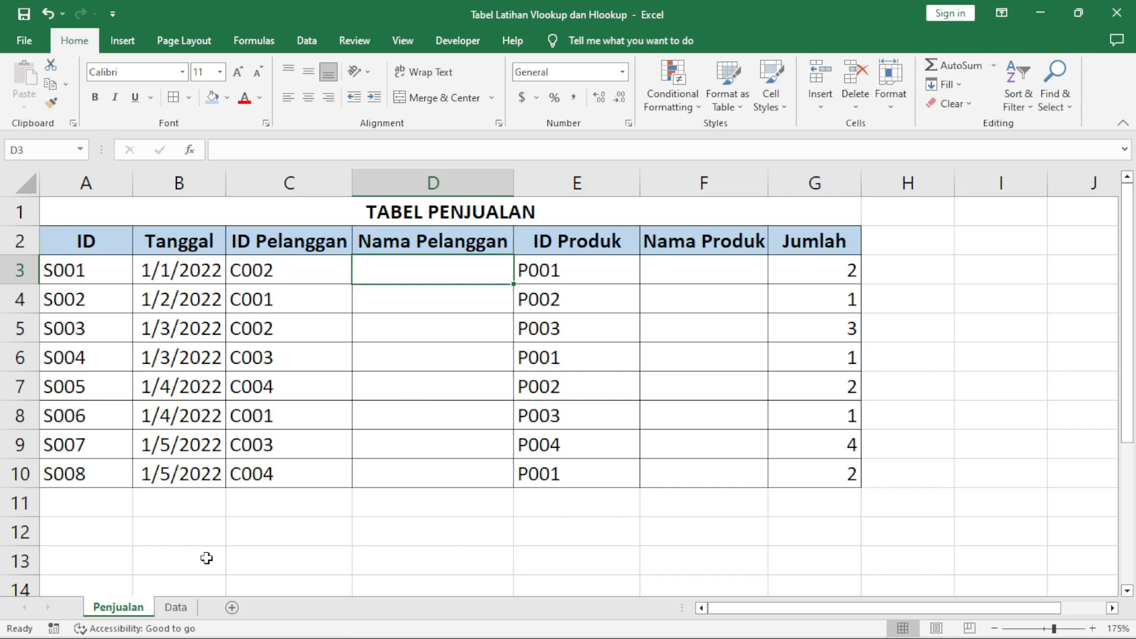
{"action": "left_click", "coordinate": [175, 607]}
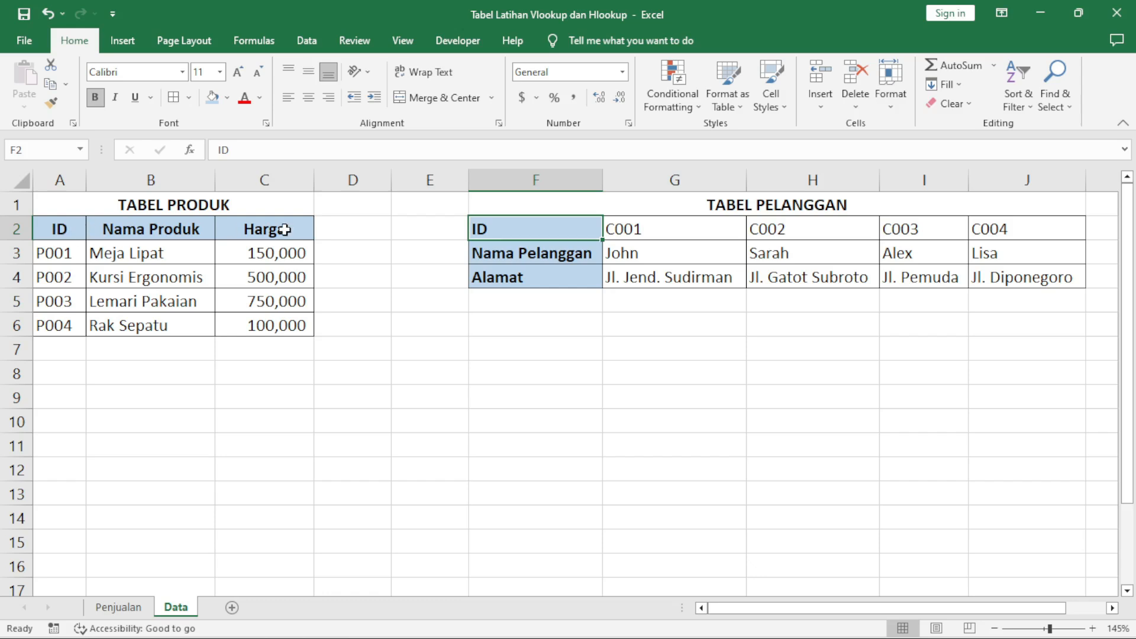
{"action": "left_click_drag", "start_coordinate": [59, 229], "coordinate": [246, 228]}
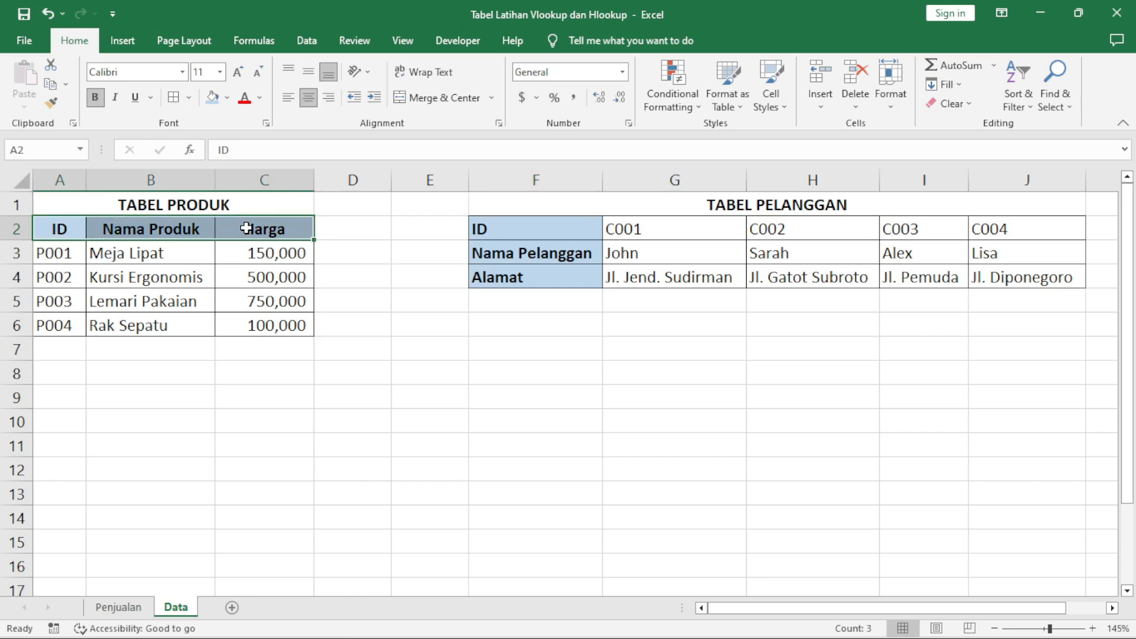
{"action": "left_click", "coordinate": [290, 317]}
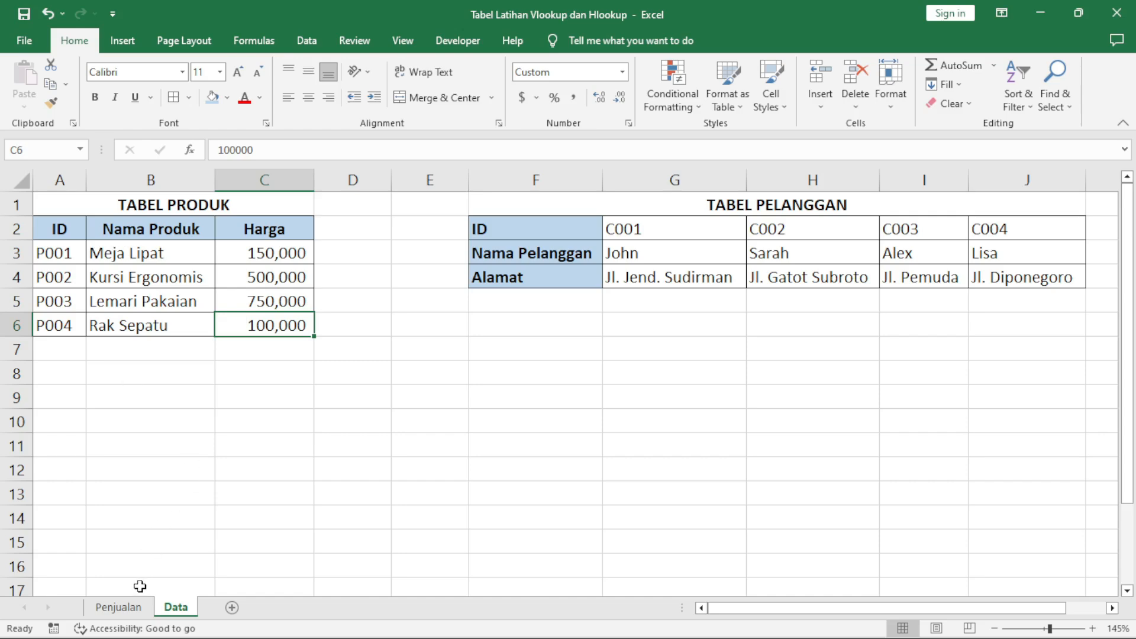
{"action": "left_click", "coordinate": [134, 607]}
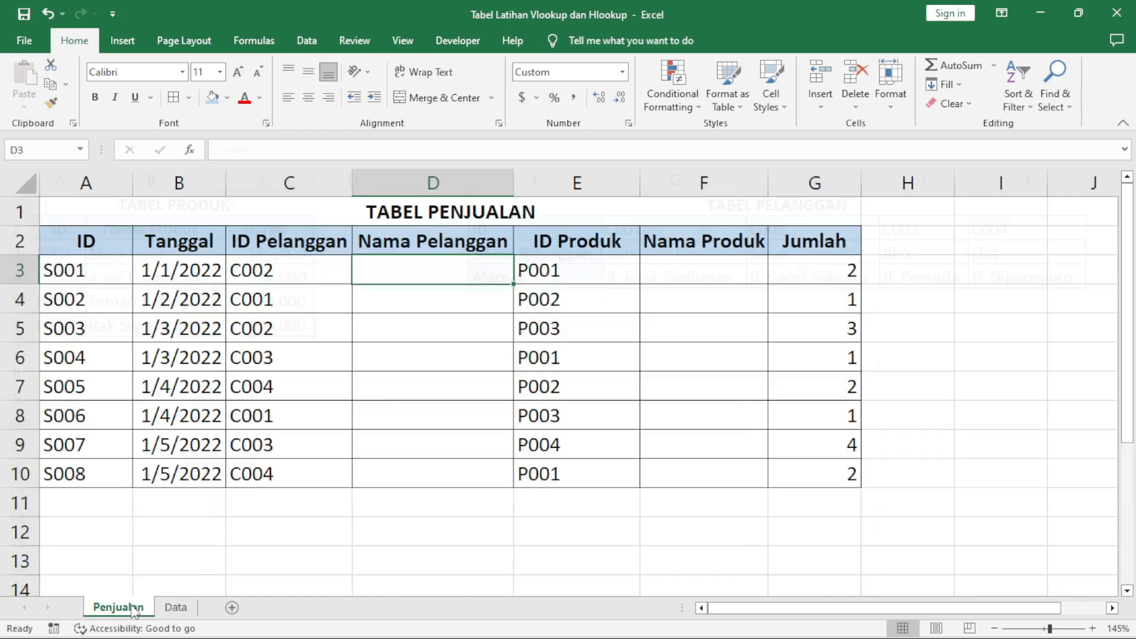
{"action": "left_click", "coordinate": [724, 262]}
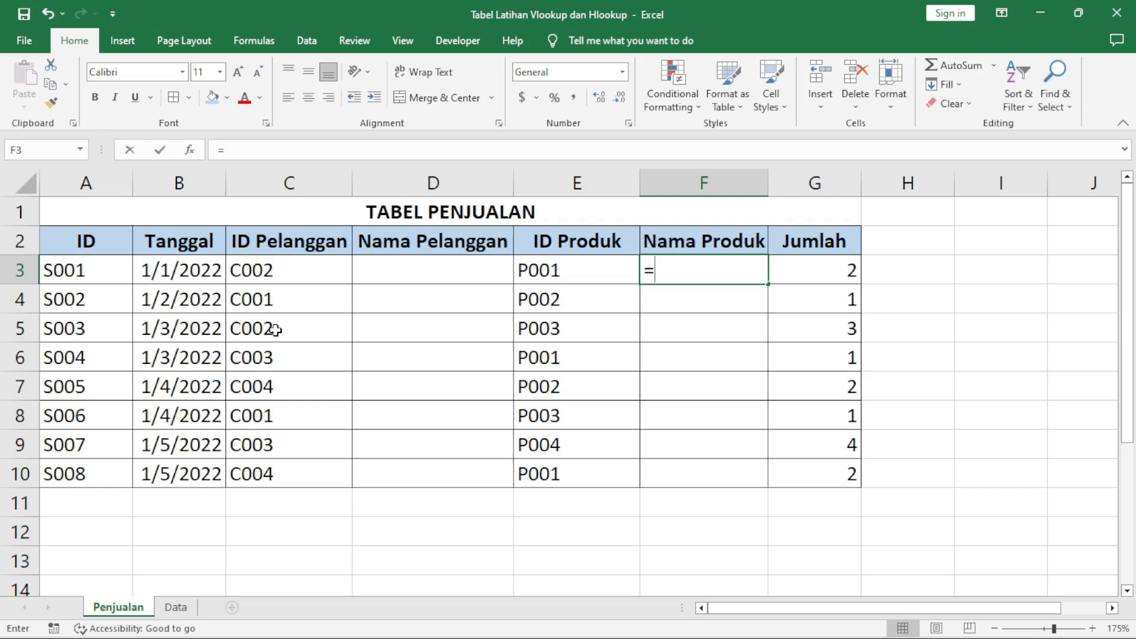
{"action": "type", "text": "=vlookup("}
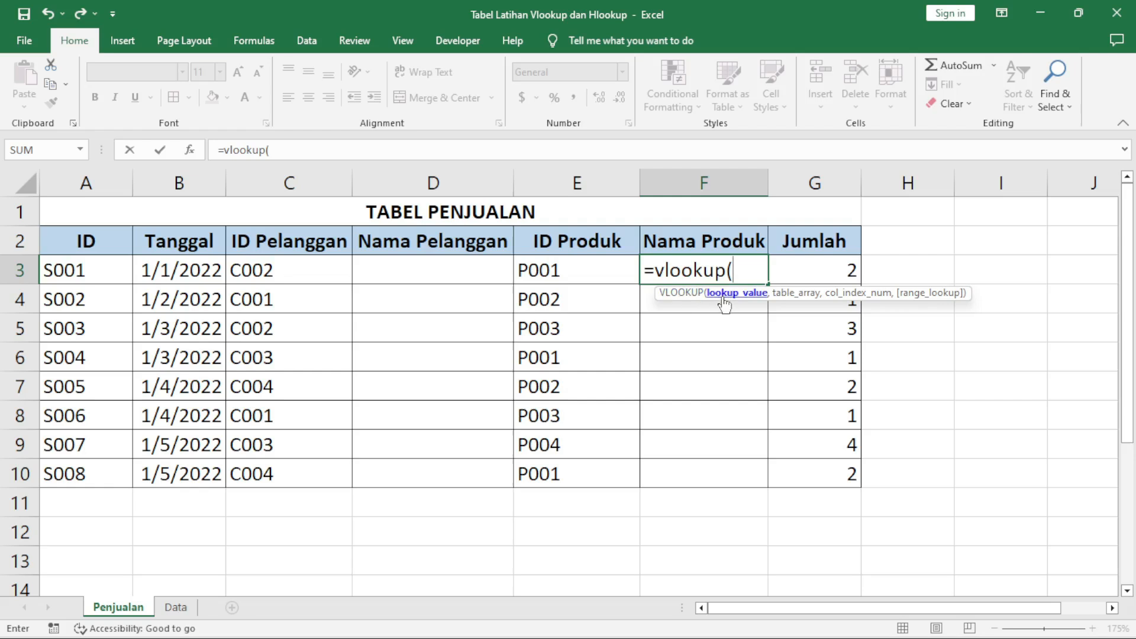
{"action": "left_click", "coordinate": [584, 271]}
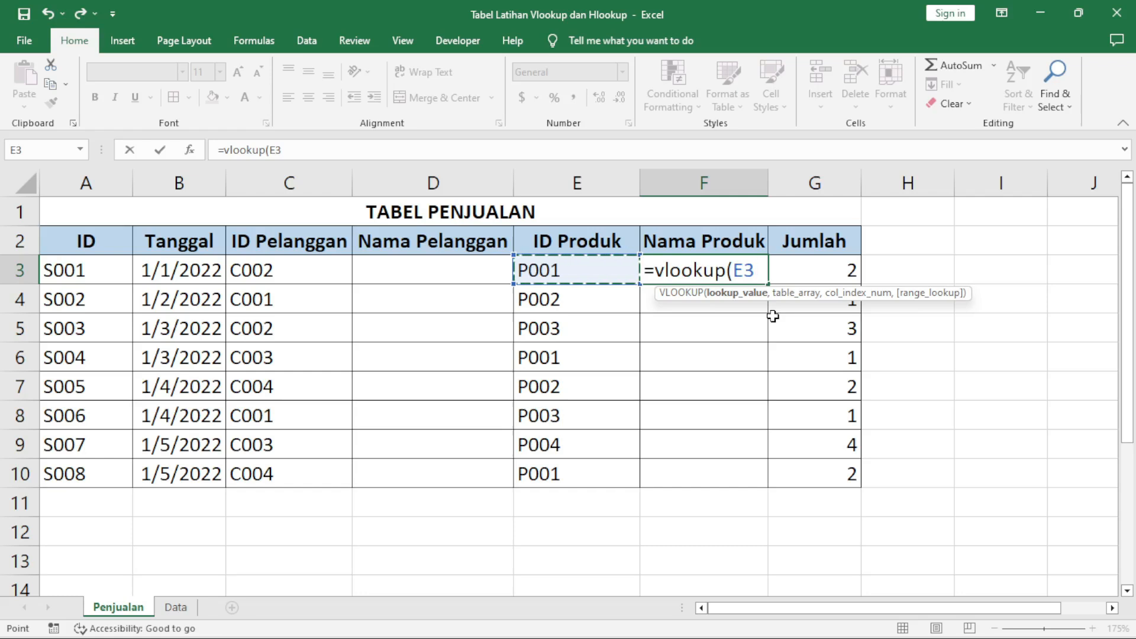
{"action": "type", "text": ","}
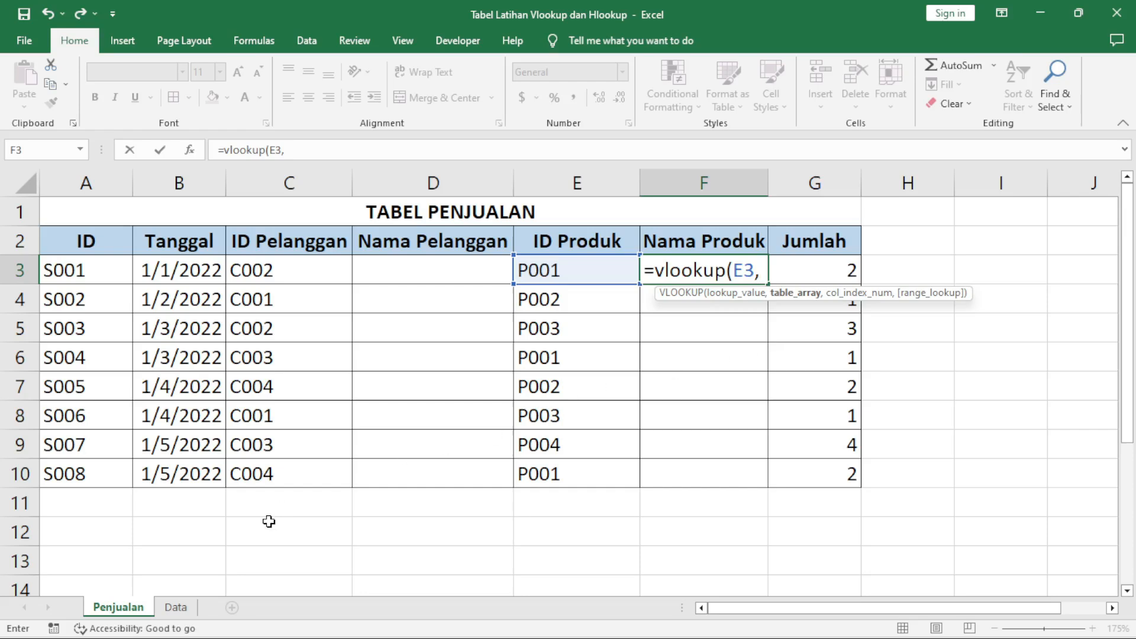
Set the F3 VLOOKUP's table array to the product table on the Data sheet as the absolute range $A$2:$C$6
{"action": "left_click", "coordinate": [174, 609]}
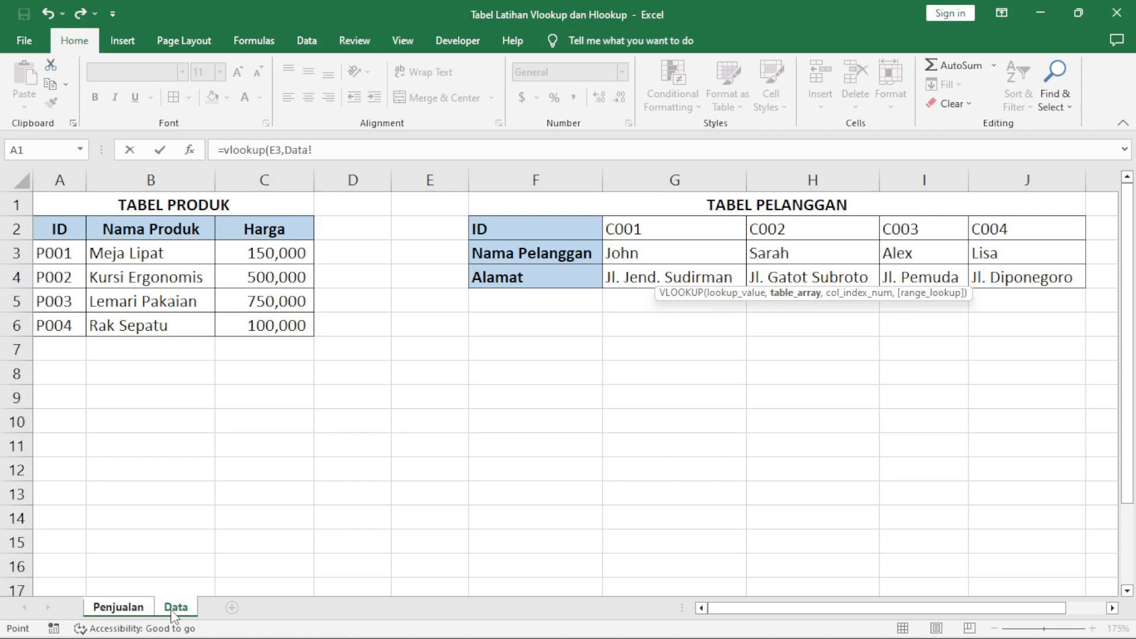
{"action": "left_click_drag", "start_coordinate": [59, 227], "coordinate": [275, 323]}
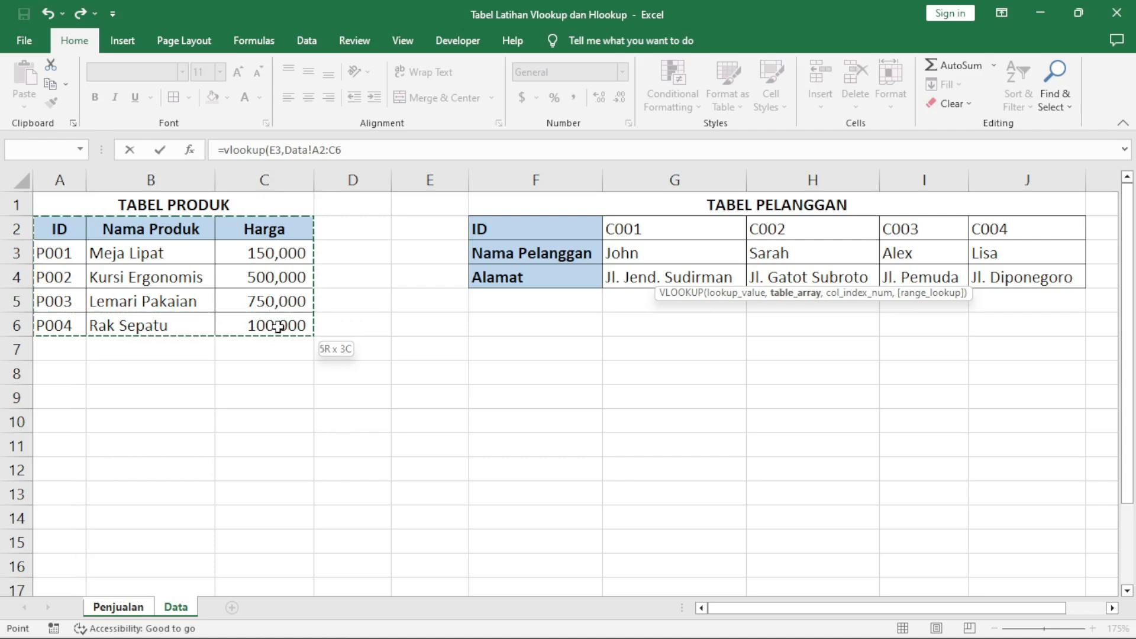
{"action": "left_click_drag", "start_coordinate": [277, 327], "coordinate": [277, 327]}
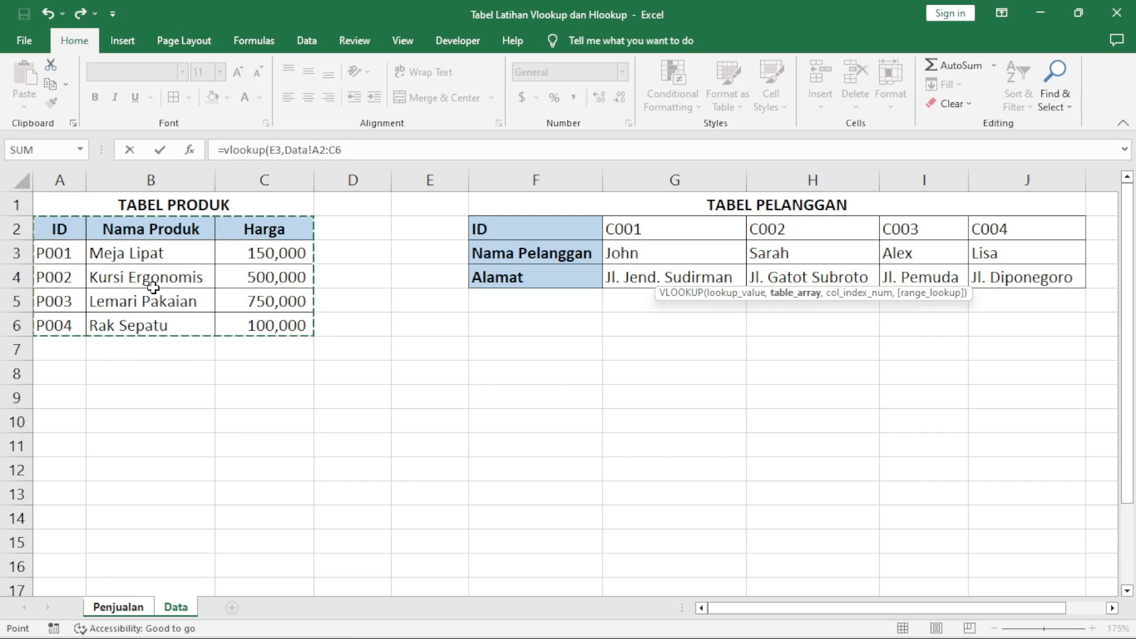
{"action": "key", "text": "F4"}
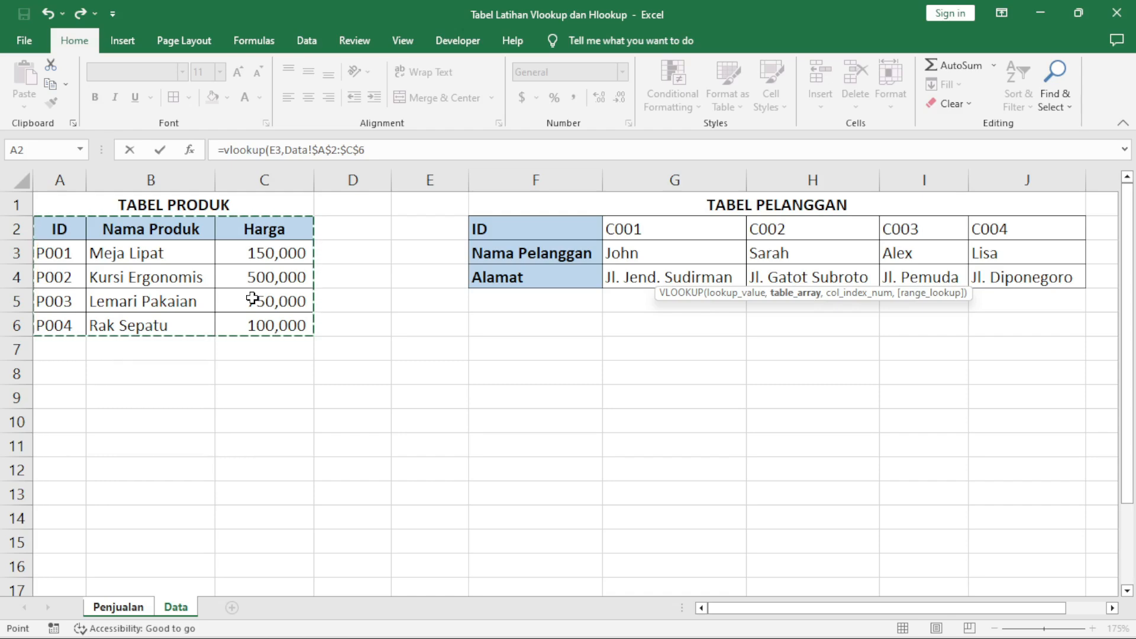
{"action": "type", "text": ","}
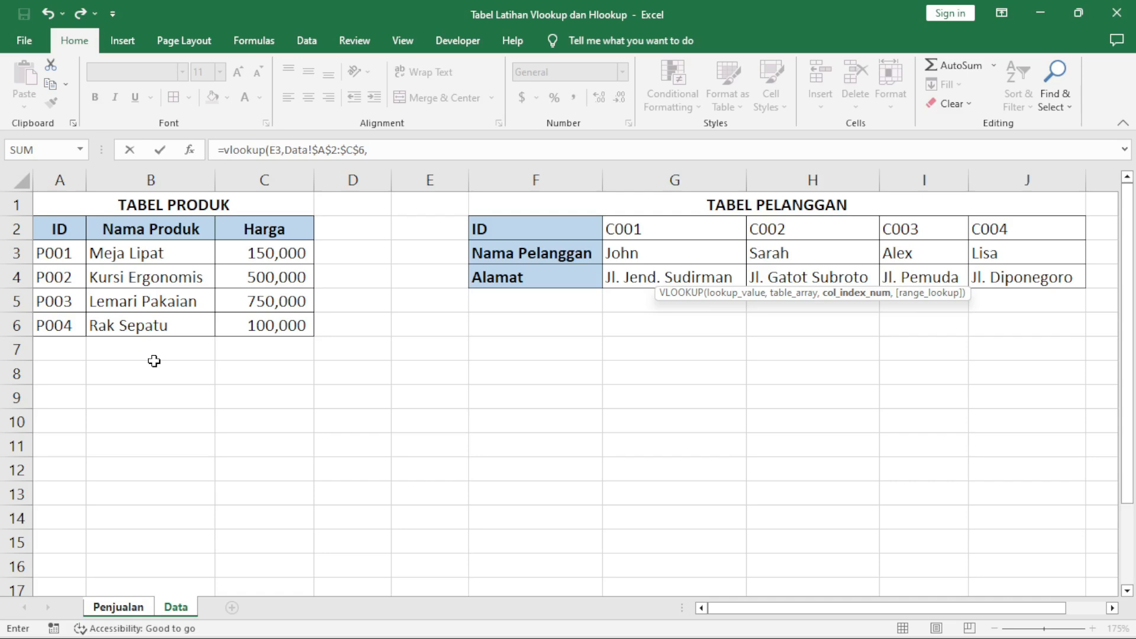
Finish the F3 VLOOKUP with column index 2 and FALSE for an exact match
{"action": "type", "text": "2"}
{"action": "type", "text": ","}
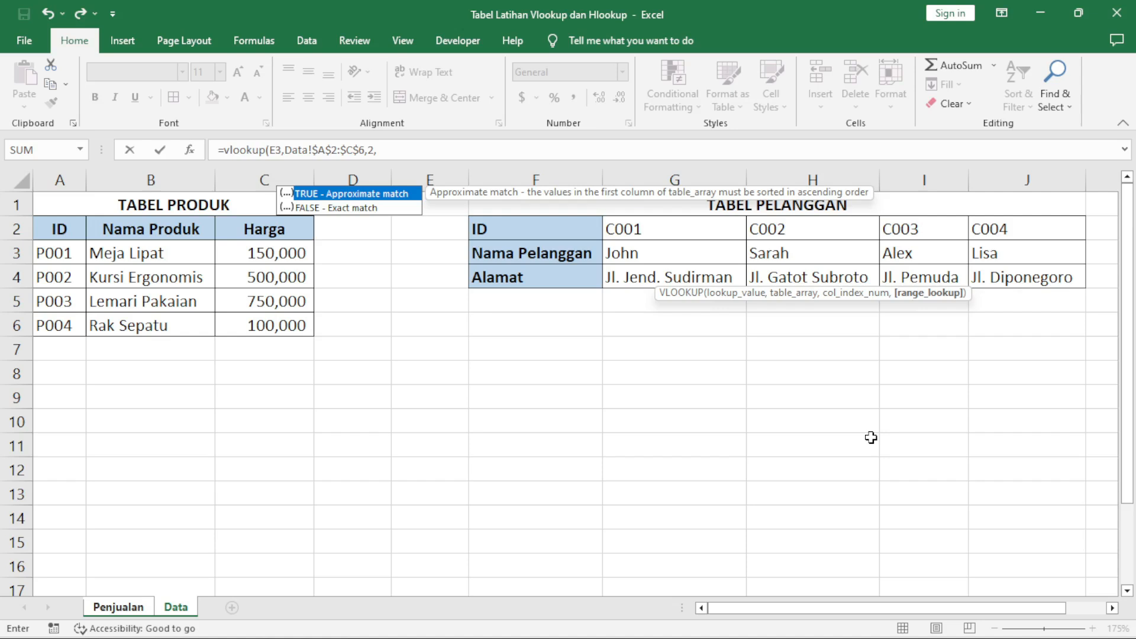
{"action": "type", "text": "false)"}
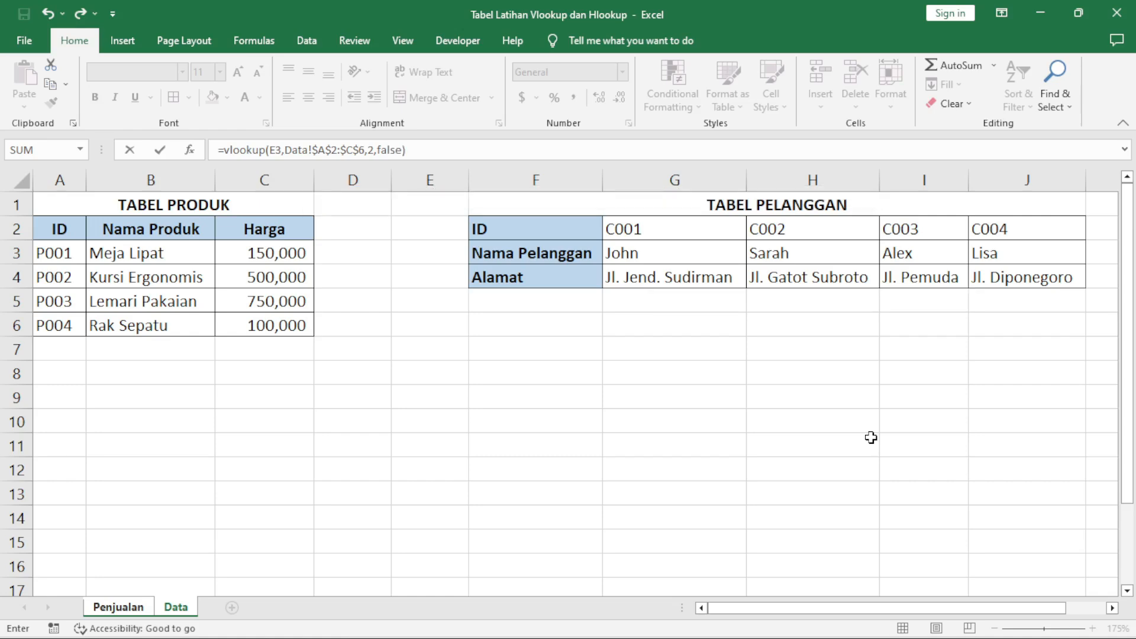
{"action": "key", "text": "Return"}
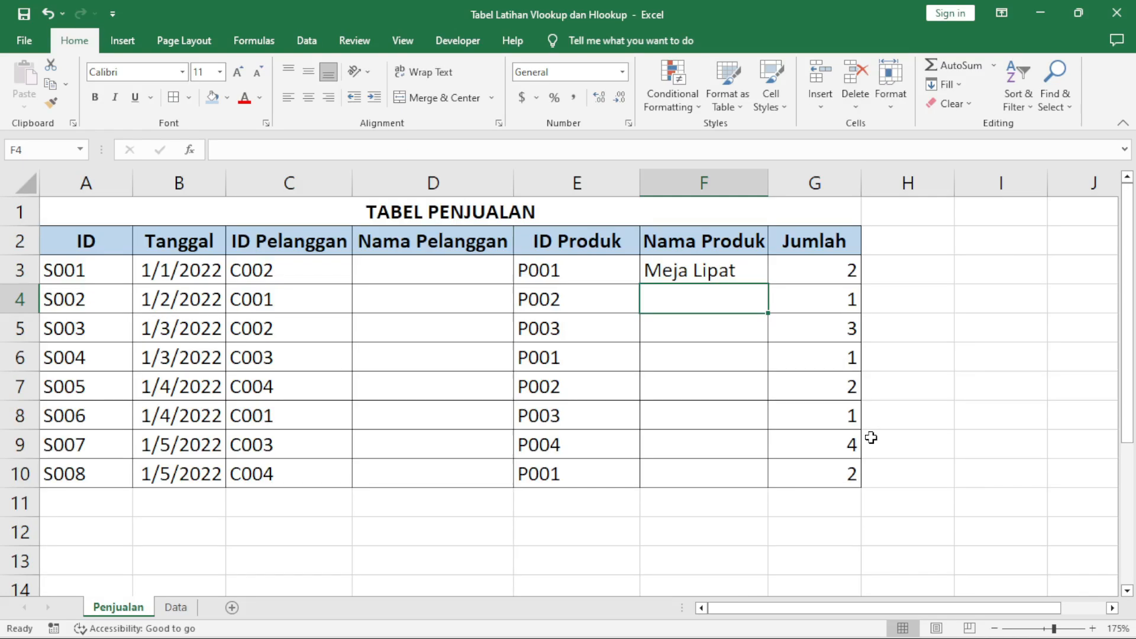
Fill the VLOOKUP formula from F3 down through F10 and widen the Nama Produk column to fit its contents
{"action": "left_click", "coordinate": [723, 267]}
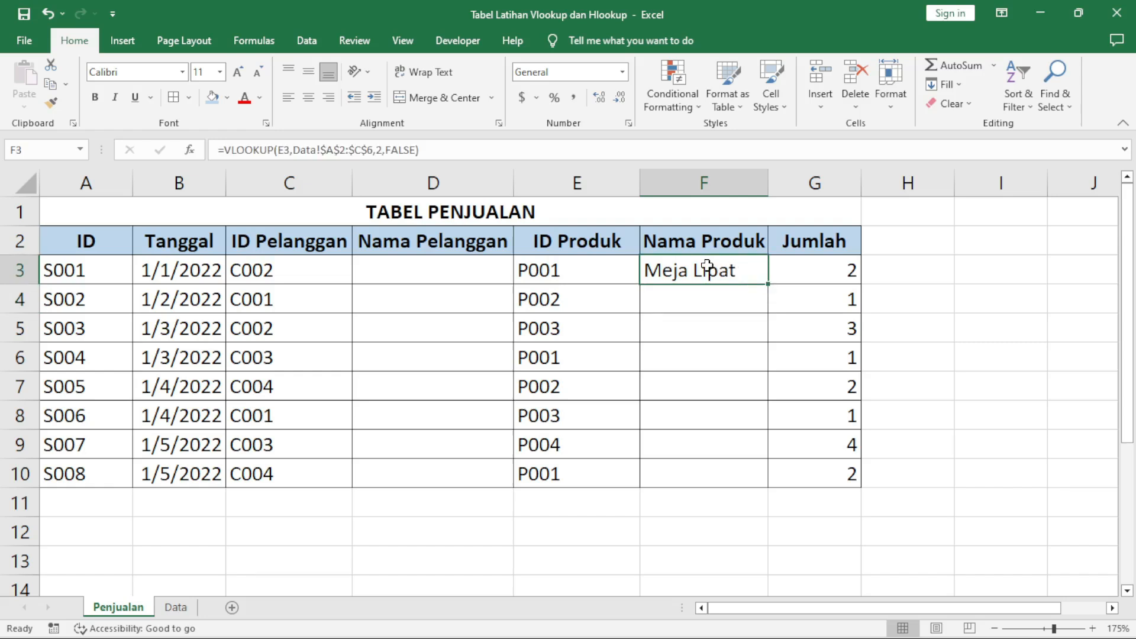
{"action": "left_click_drag", "start_coordinate": [767, 285], "coordinate": [754, 486]}
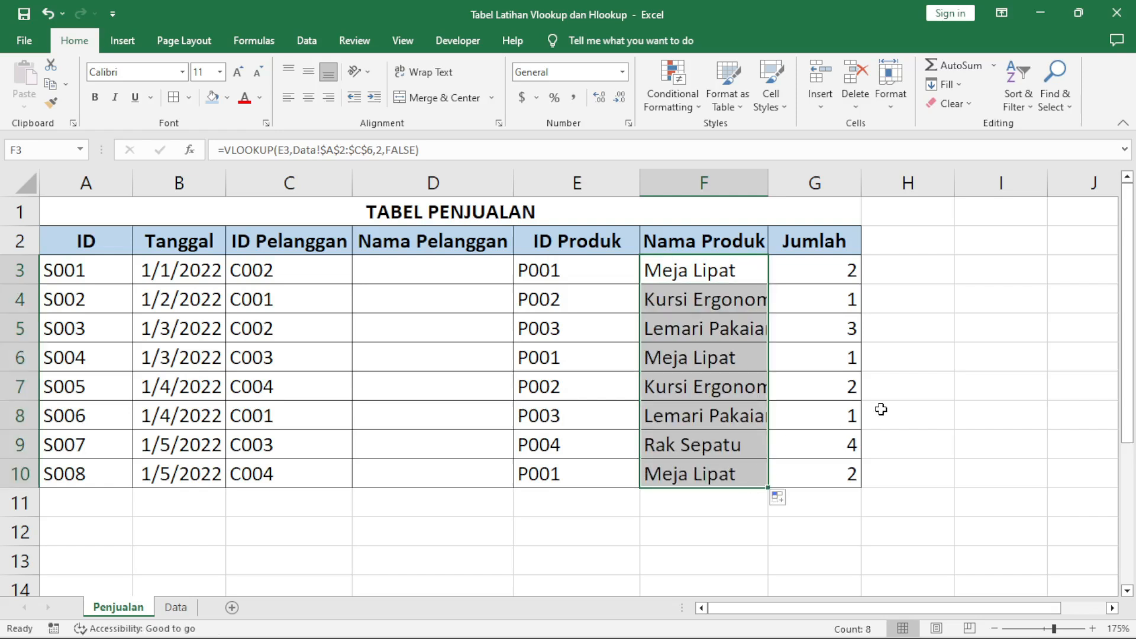
{"action": "left_click", "coordinate": [943, 294]}
{"action": "left_click", "coordinate": [767, 277]}
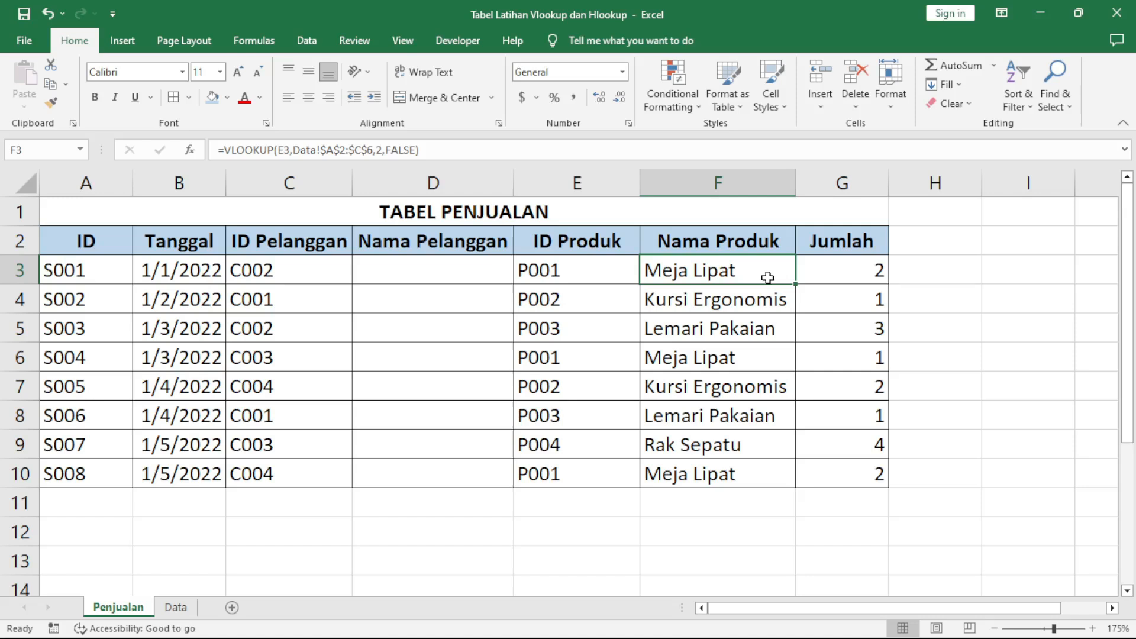
After checking the customer table's row headings on the Data sheet, start an HLOOKUP formula in D3 of Penjualan with C3 as the lookup value
{"action": "left_click", "coordinate": [438, 271]}
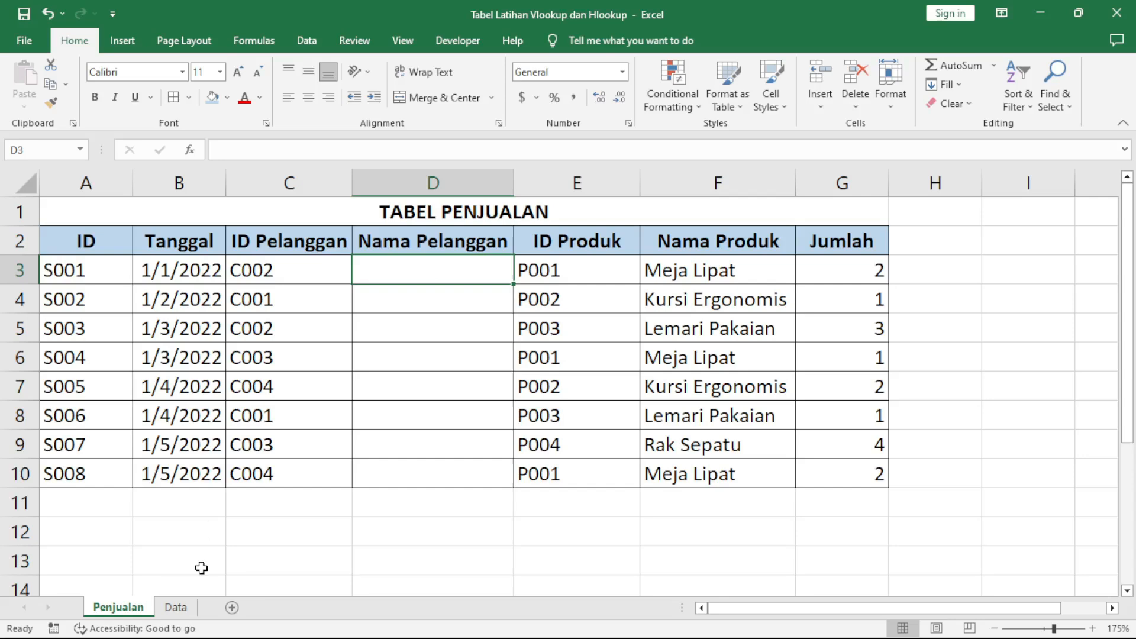
{"action": "left_click", "coordinate": [176, 607]}
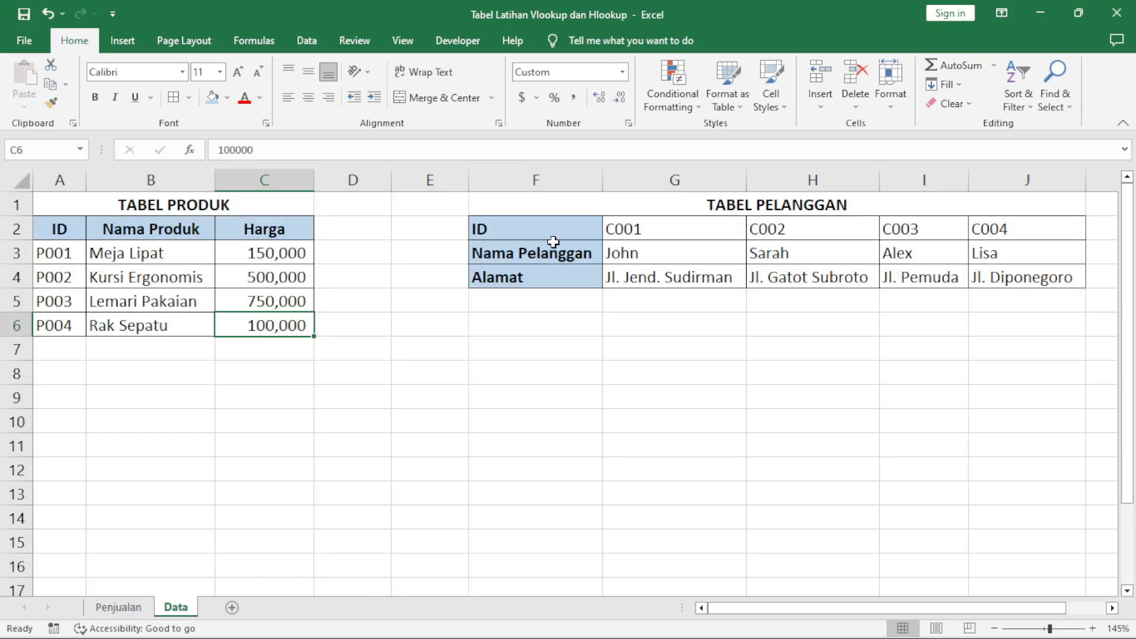
{"action": "left_click_drag", "start_coordinate": [542, 231], "coordinate": [557, 277]}
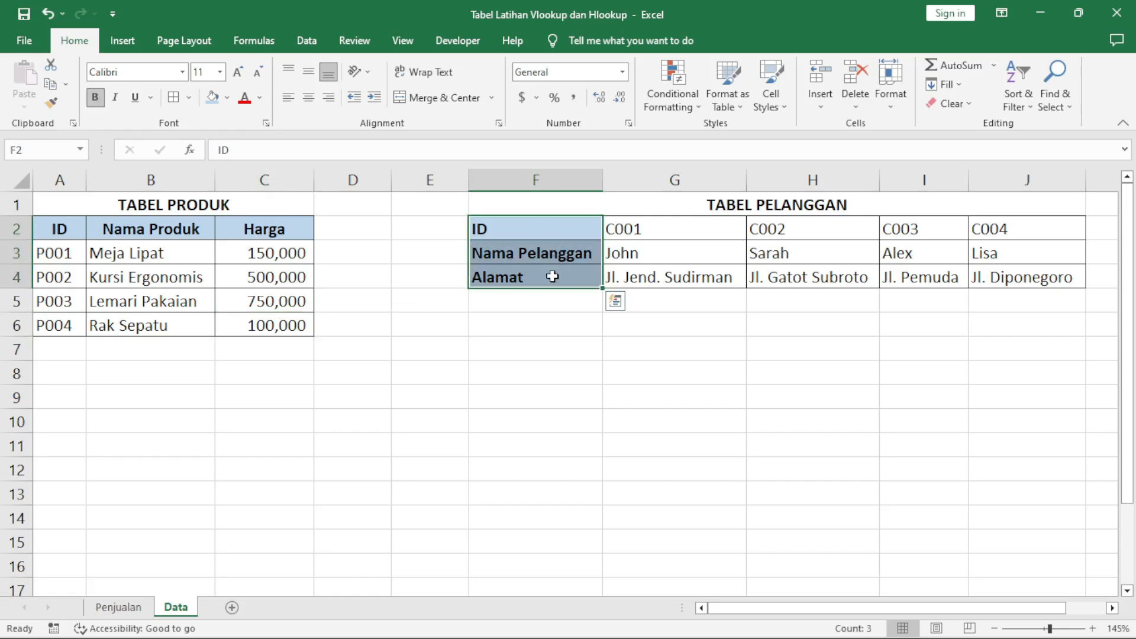
{"action": "left_click", "coordinate": [121, 607]}
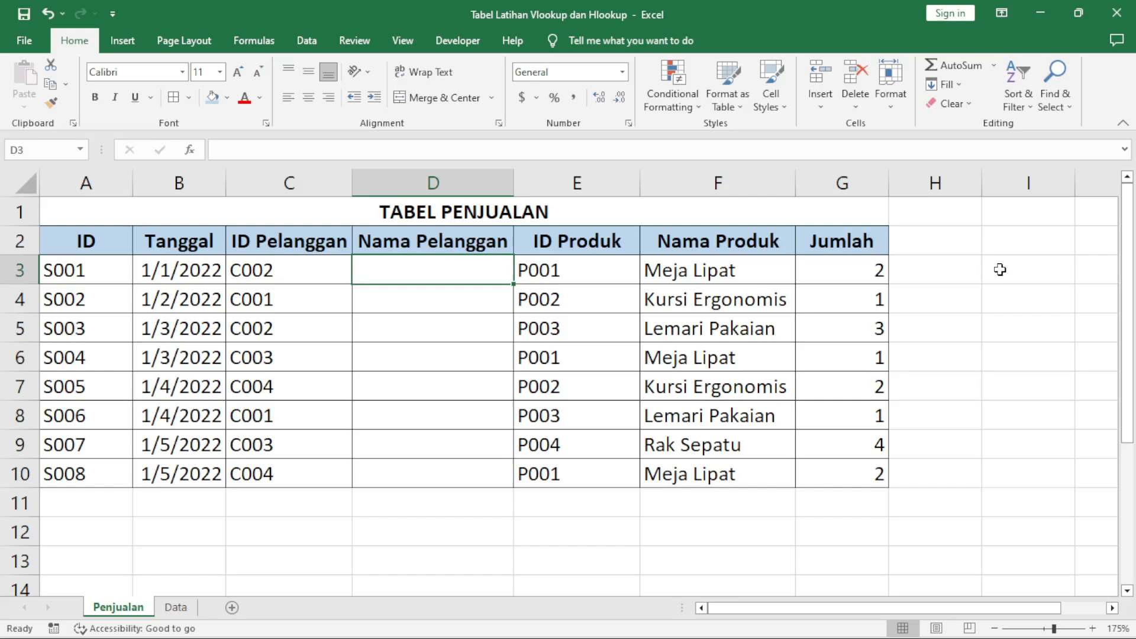
{"action": "type", "text": "=hlo"}
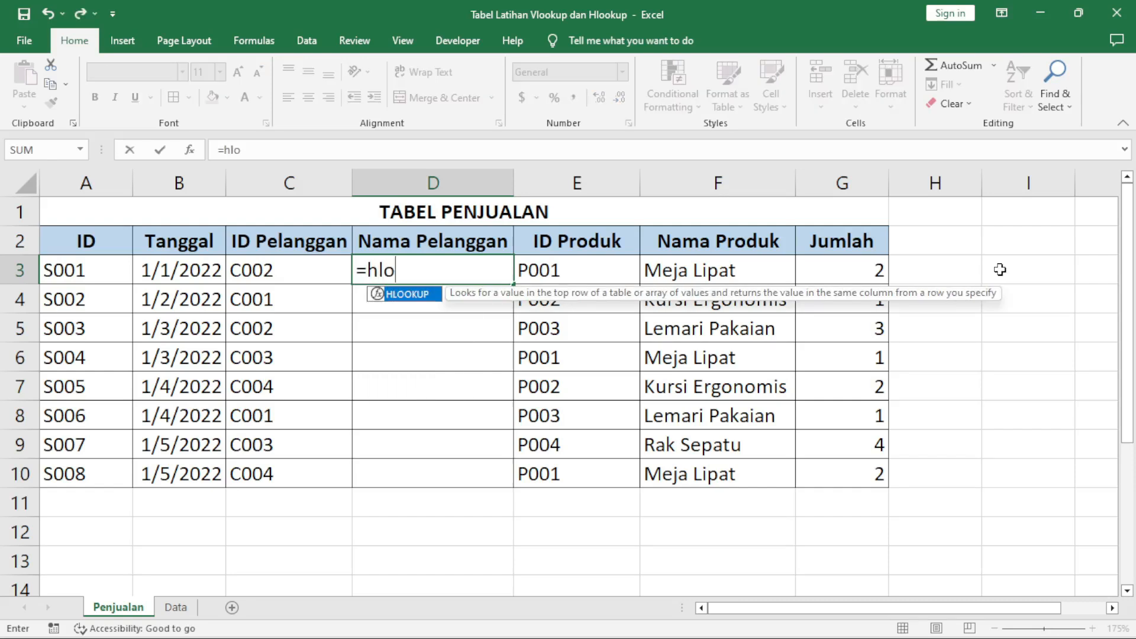
{"action": "type", "text": "okup("}
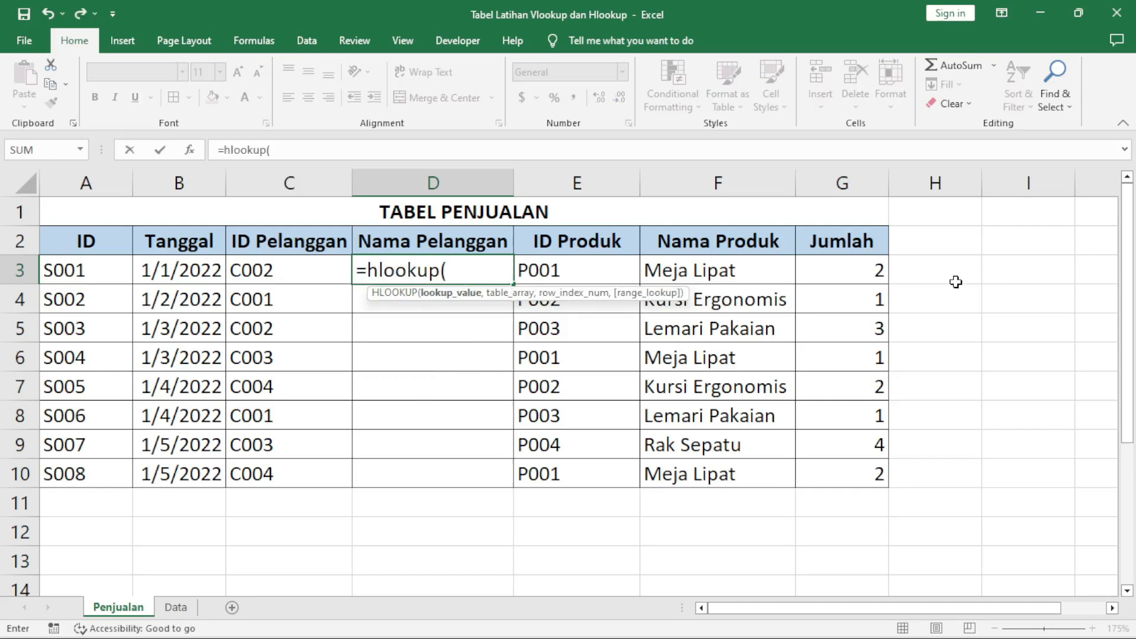
{"action": "left_click", "coordinate": [269, 276]}
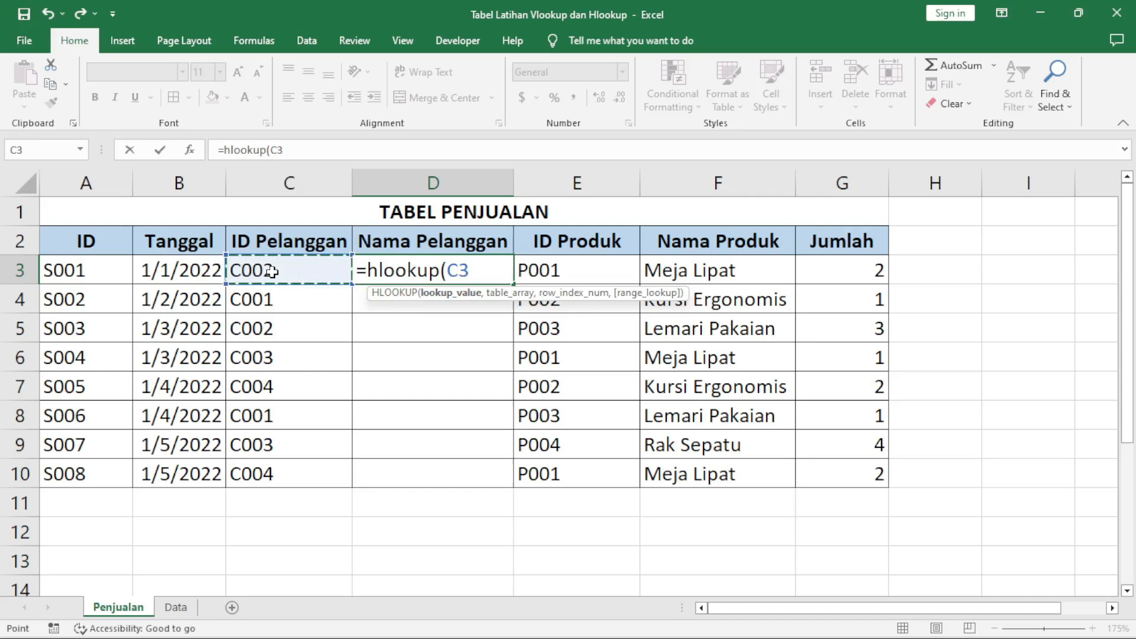
{"action": "type", "text": ","}
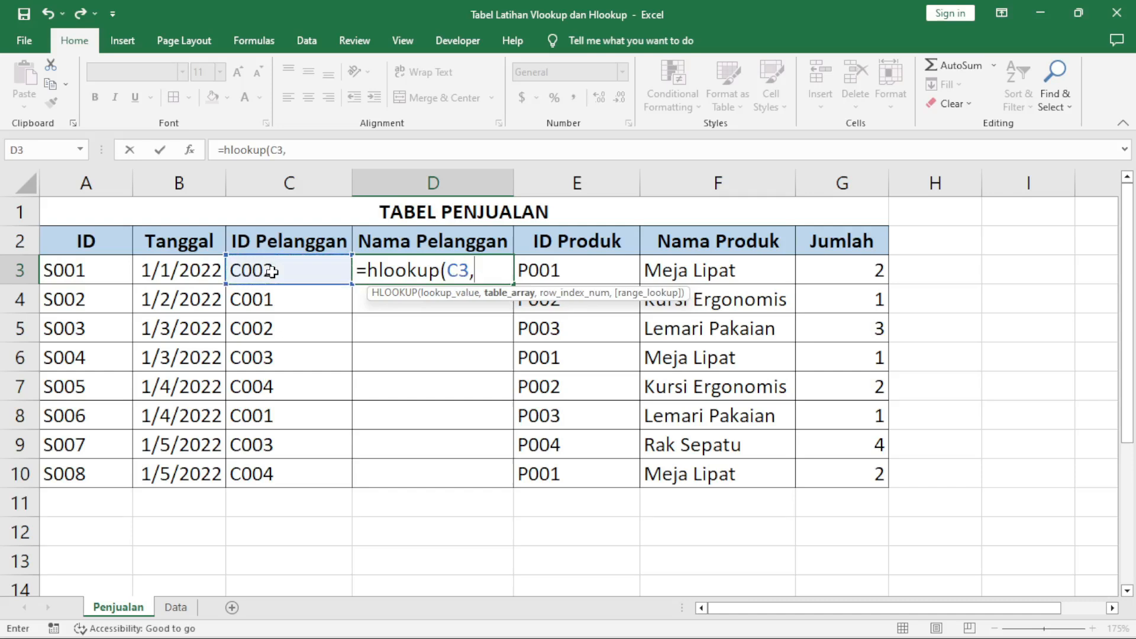
Set the HLOOKUP's table array to the customer table on the Data sheet as the absolute range $F$2:$J$4
{"action": "left_click", "coordinate": [176, 608]}
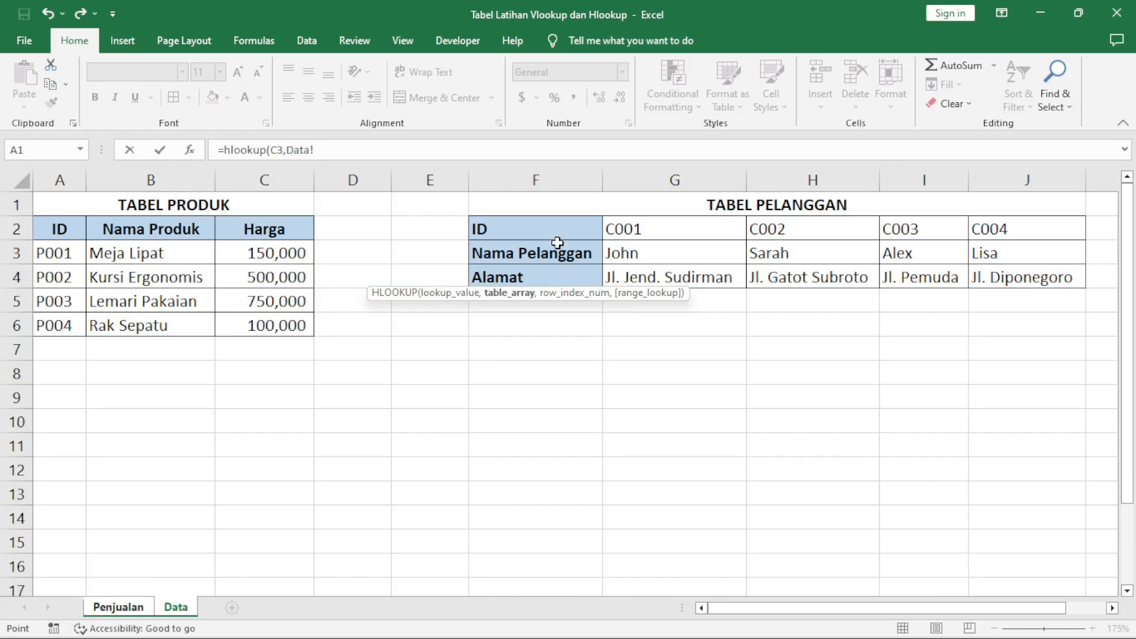
{"action": "left_click_drag", "start_coordinate": [554, 222], "coordinate": [1012, 273]}
{"action": "key", "text": "F4"}
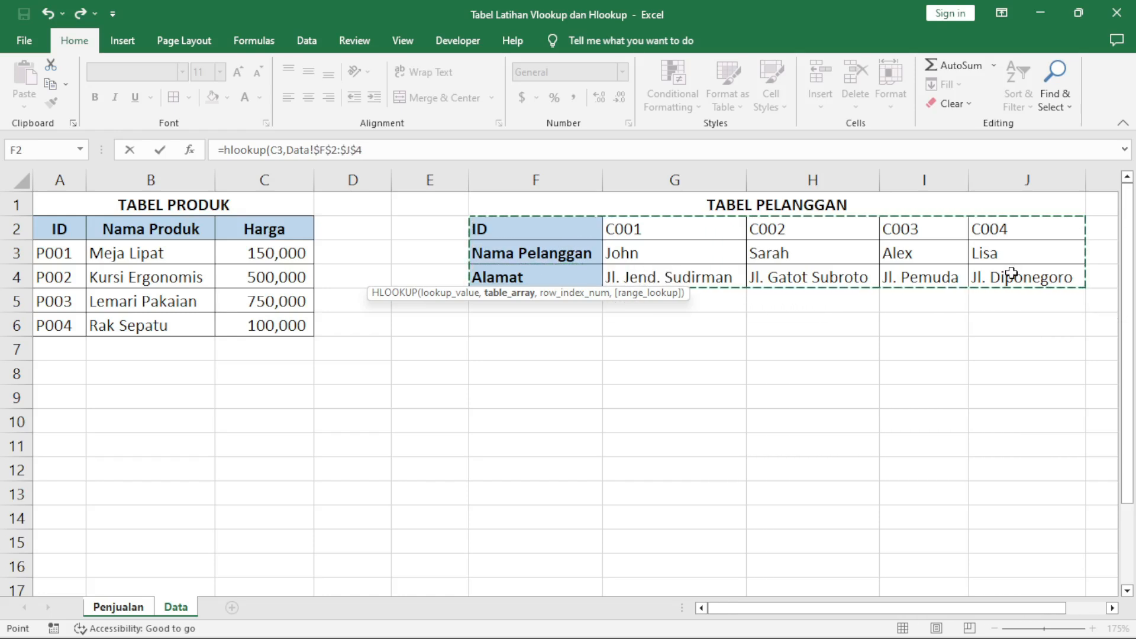
{"action": "type", "text": ","}
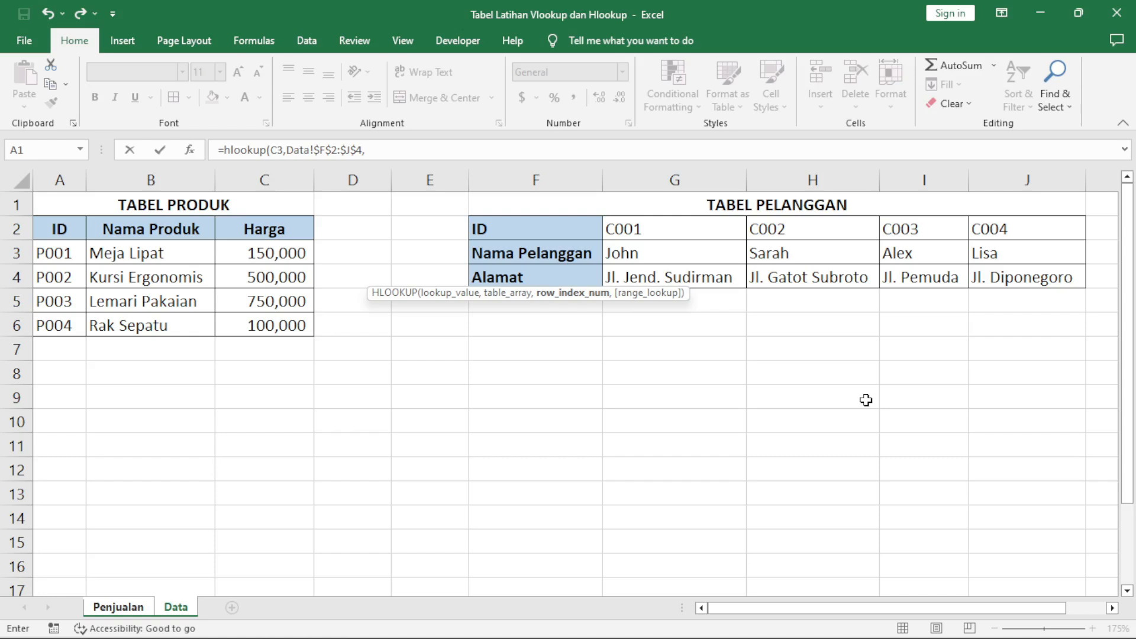
Finish the D3 HLOOKUP with row index 2 and FALSE for an exact match
{"action": "type", "text": "2"}
{"action": "type", "text": ","}
{"action": "type", "text": "fa"}
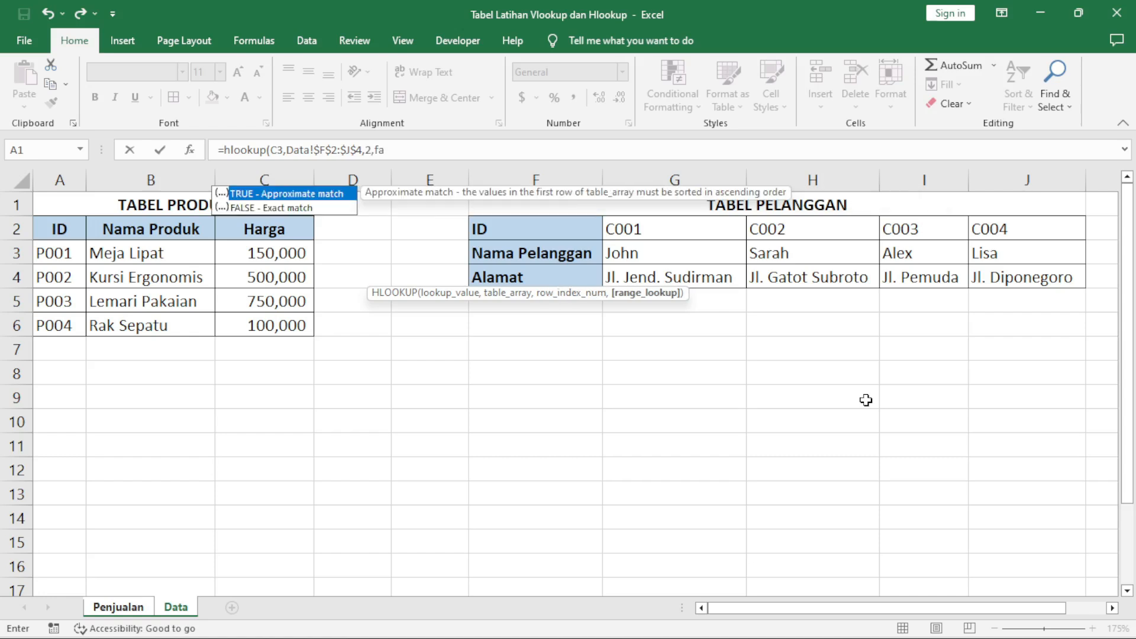
{"action": "type", "text": "lse)"}
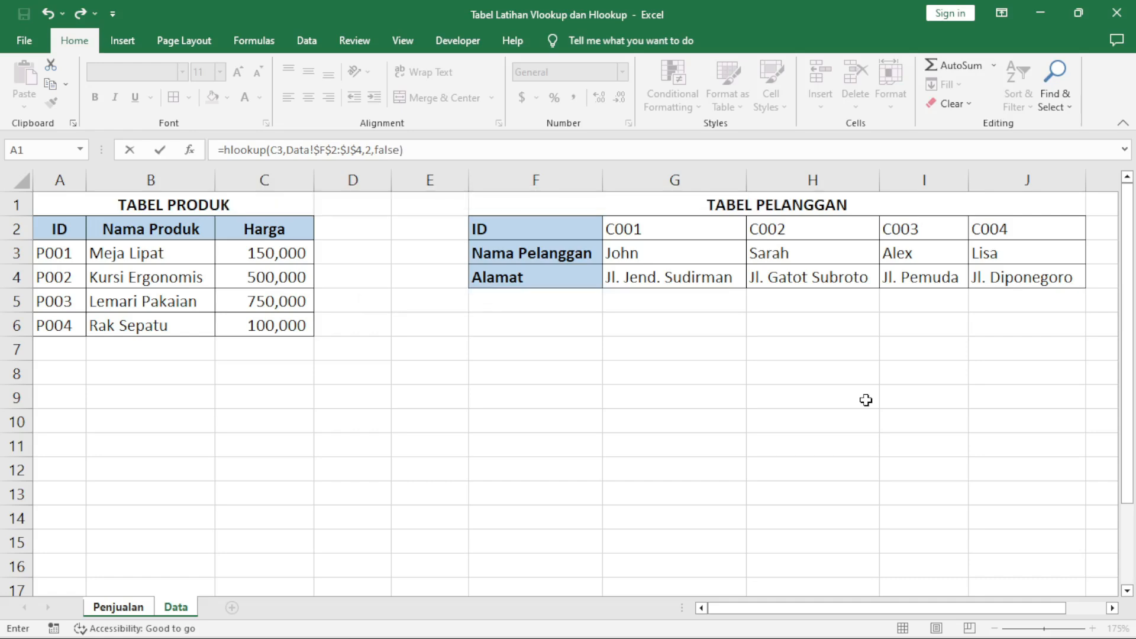
{"action": "key", "text": "Return"}
Fill the HLOOKUP formula from D3 down through D10 and check the formulas in the customer and product name columns
{"action": "left_click", "coordinate": [471, 271]}
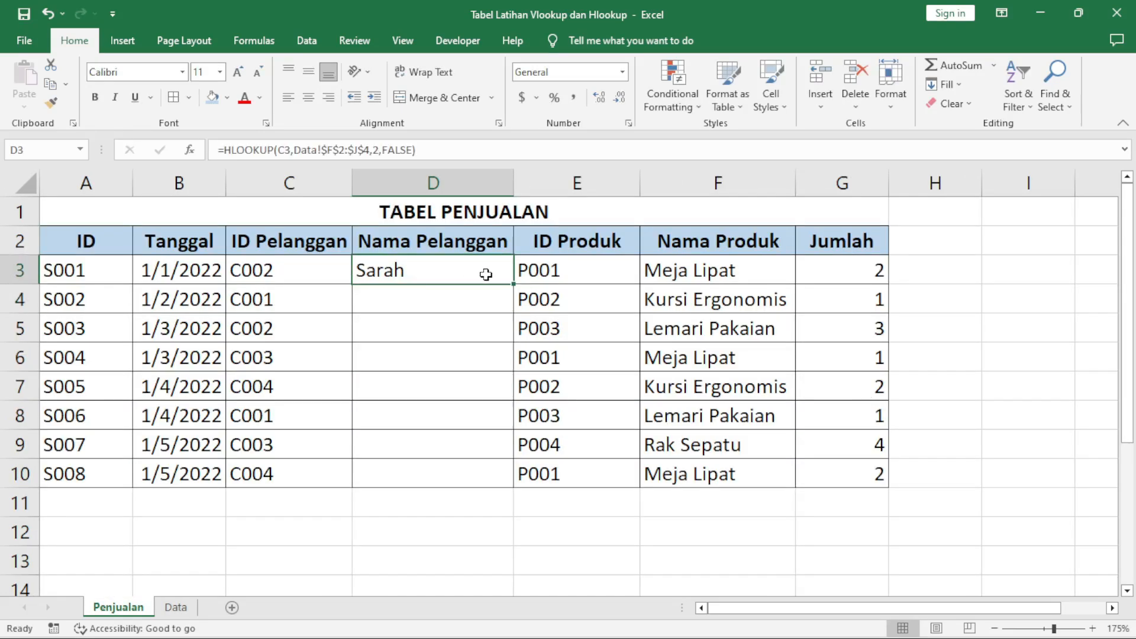
{"action": "left_click_drag", "start_coordinate": [512, 284], "coordinate": [491, 474]}
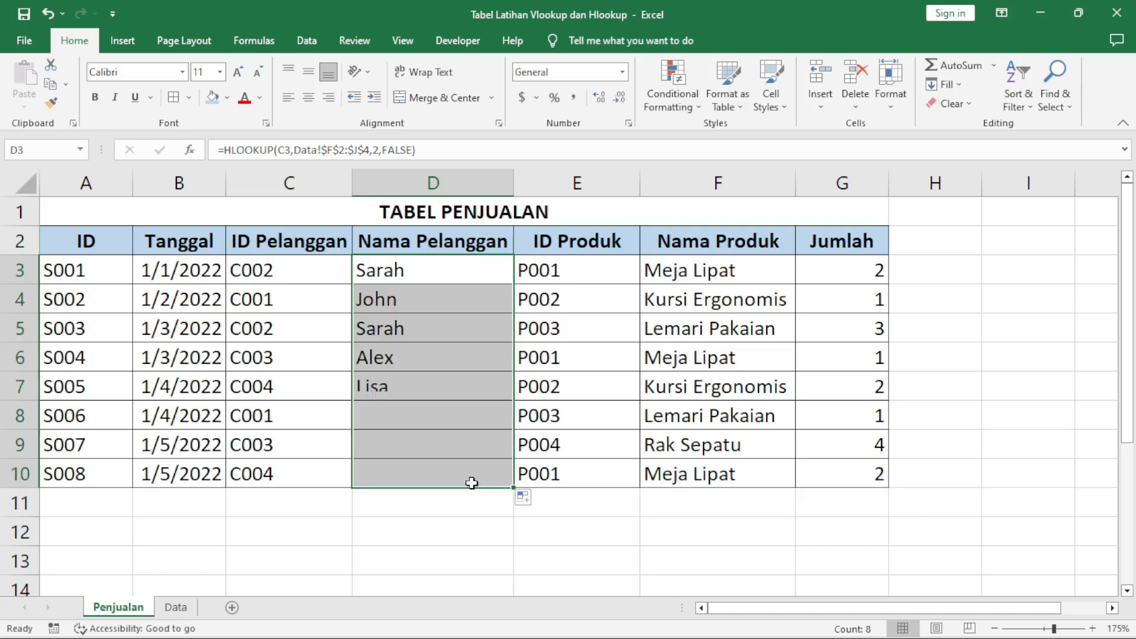
{"action": "left_click", "coordinate": [442, 515]}
{"action": "left_click", "coordinate": [446, 347]}
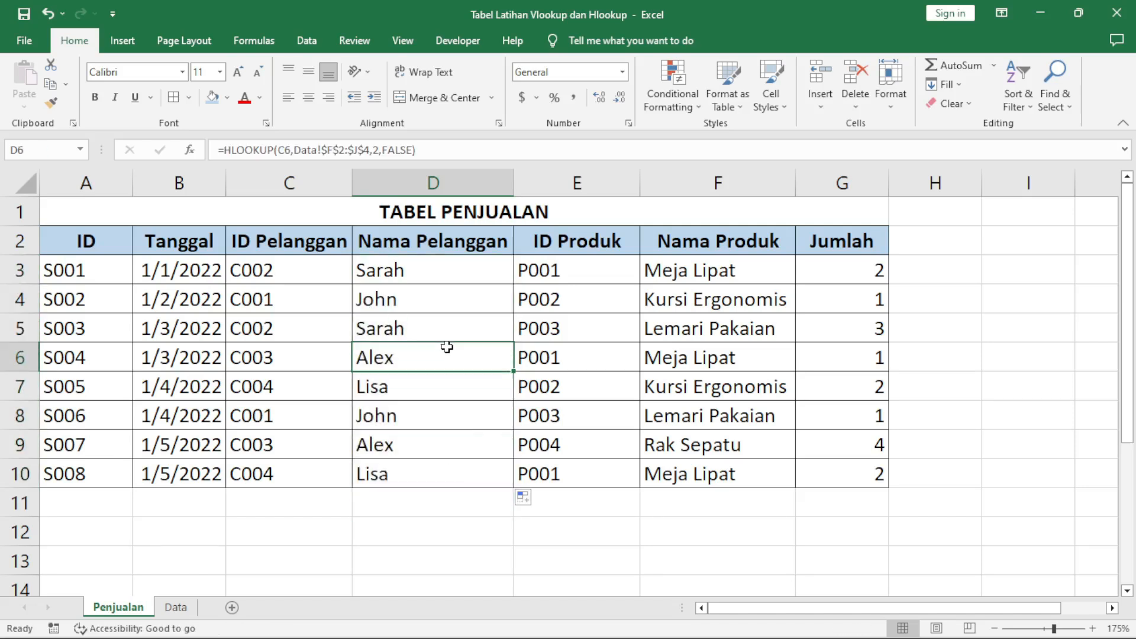
{"action": "left_click", "coordinate": [729, 288]}
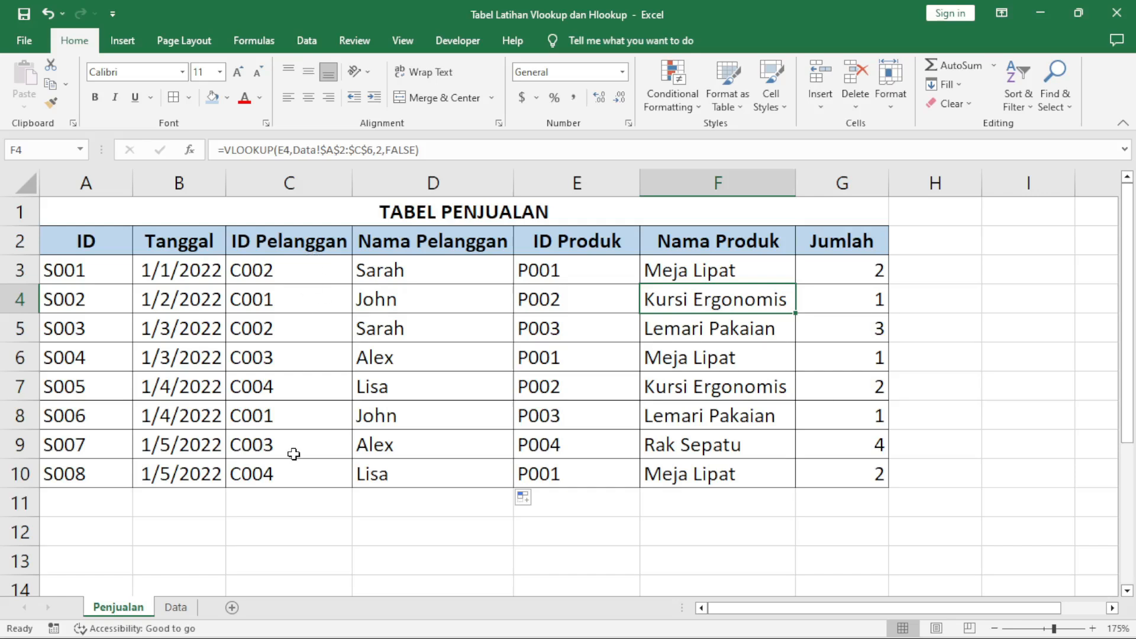
{"action": "left_click", "coordinate": [468, 283]}
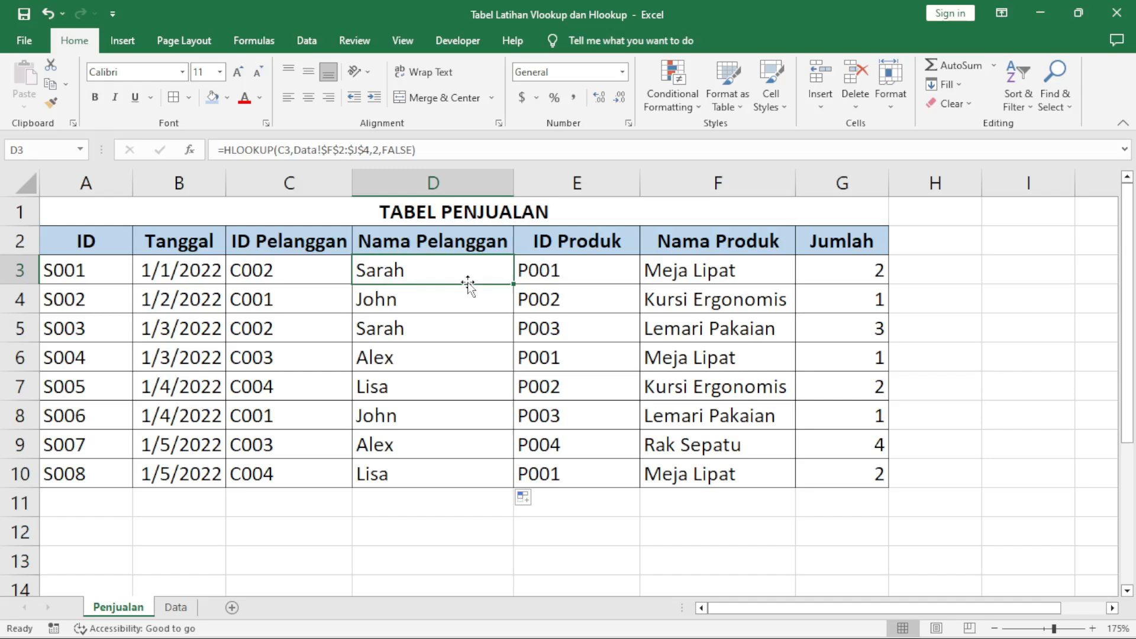
Insert a column before Jumlah and head it "Harga Produk" in G2
{"action": "right_click", "coordinate": [851, 181]}
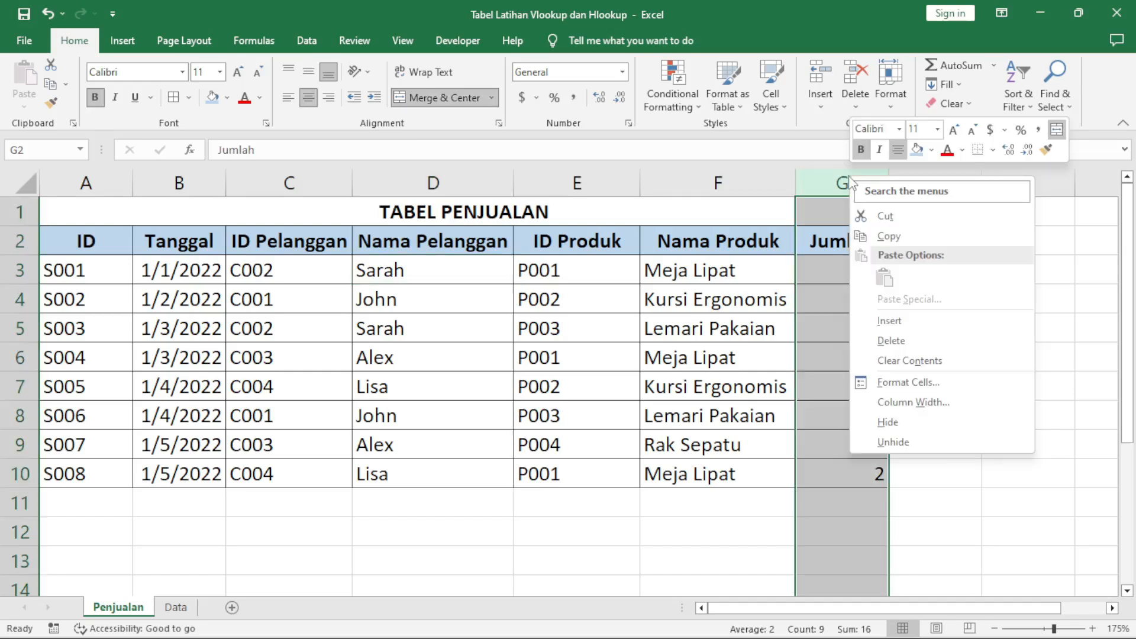
{"action": "left_click", "coordinate": [910, 322]}
{"action": "left_click", "coordinate": [890, 253]}
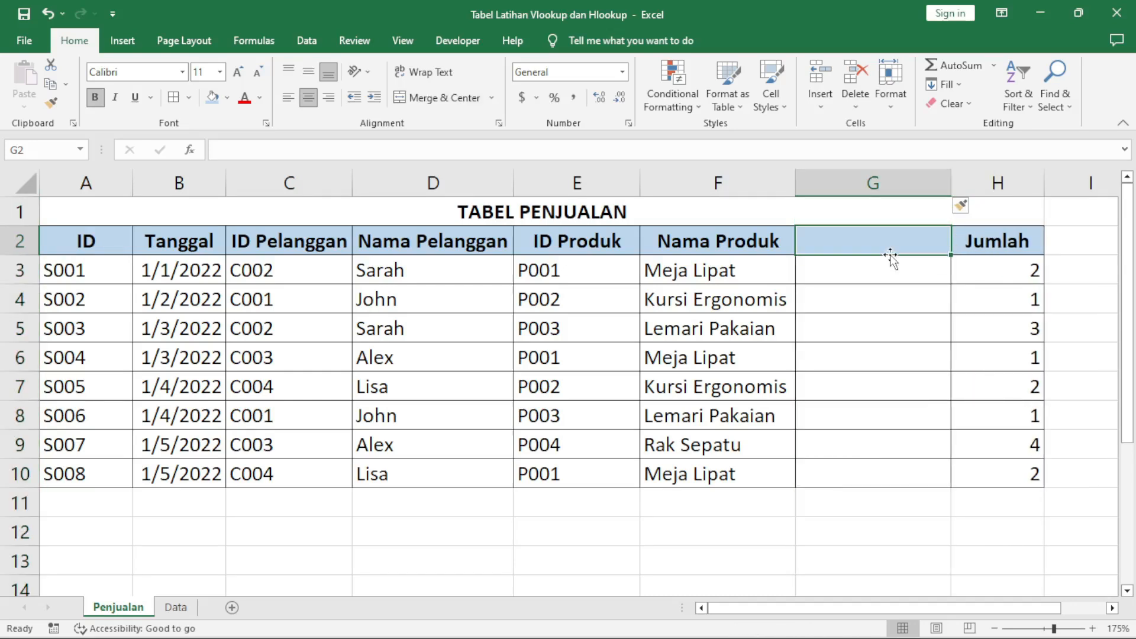
{"action": "type", "text": "Harga Produk"}
{"action": "key", "text": "Return"}
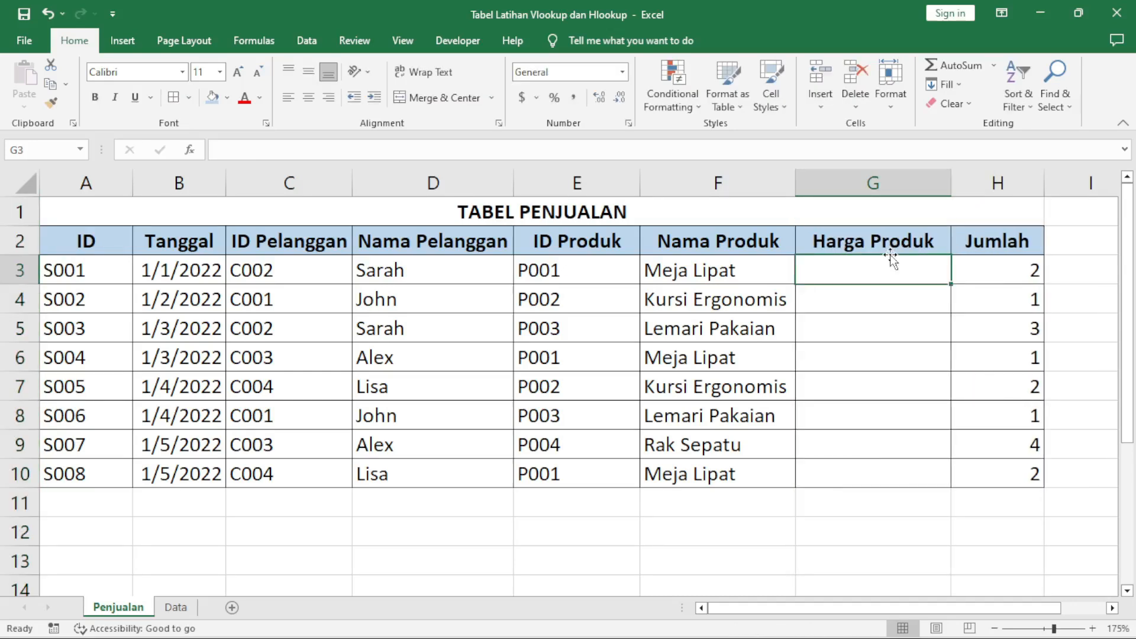
Enter a VLOOKUP in G3 that looks up E3 in Data!A2:C6 with column index 3 and FALSE for an exact match
{"action": "type", "text": "="}
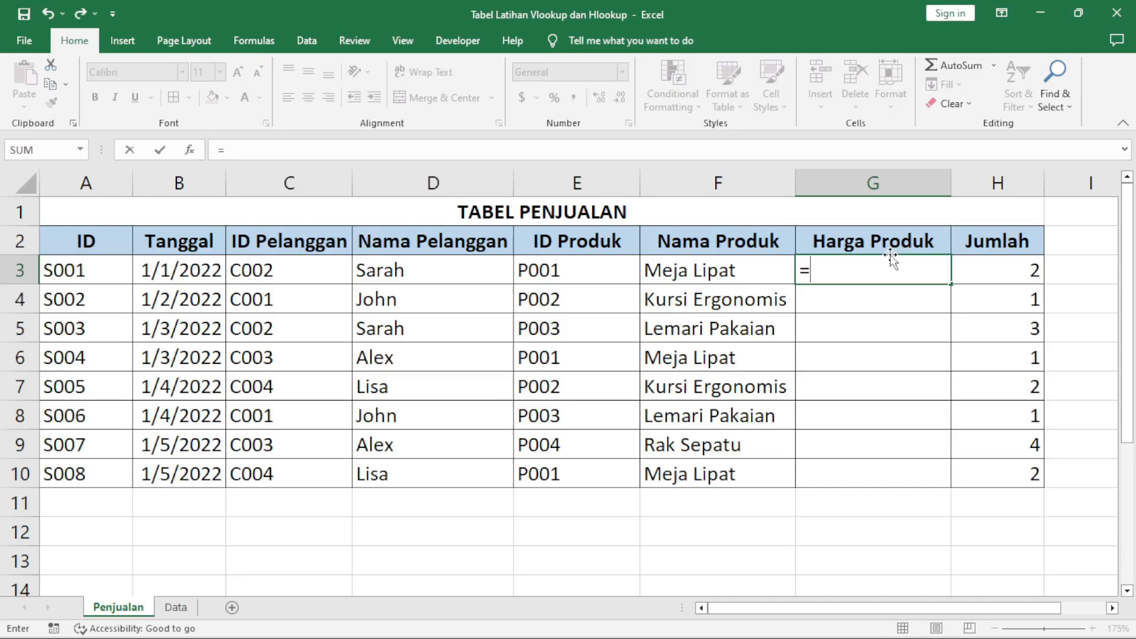
{"action": "type", "text": "vlookup("}
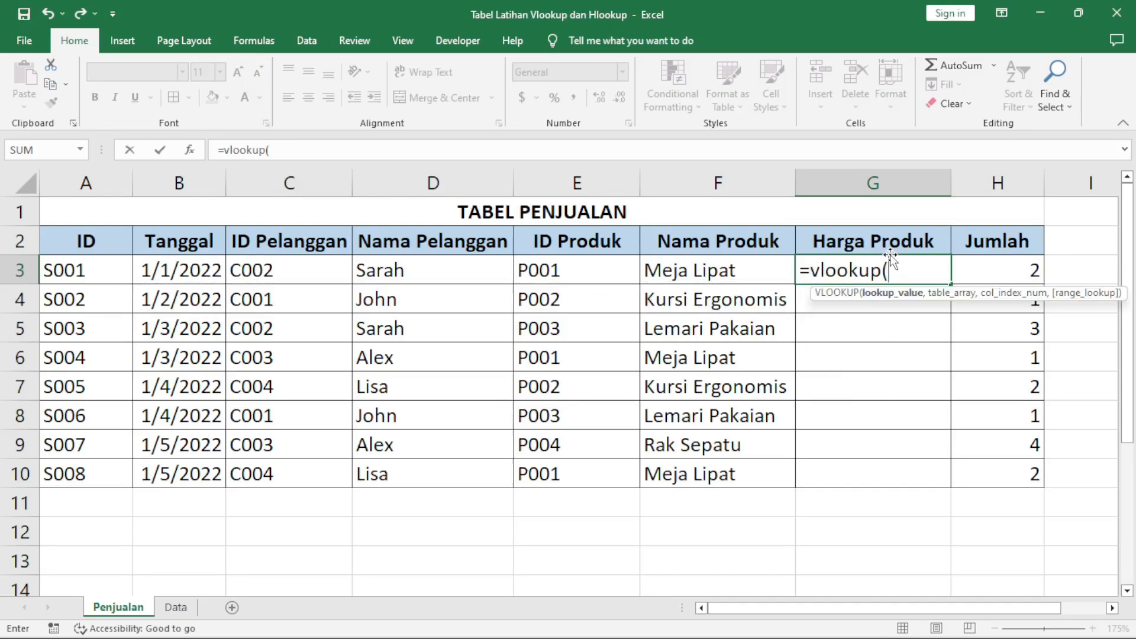
{"action": "left_click", "coordinate": [565, 270]}
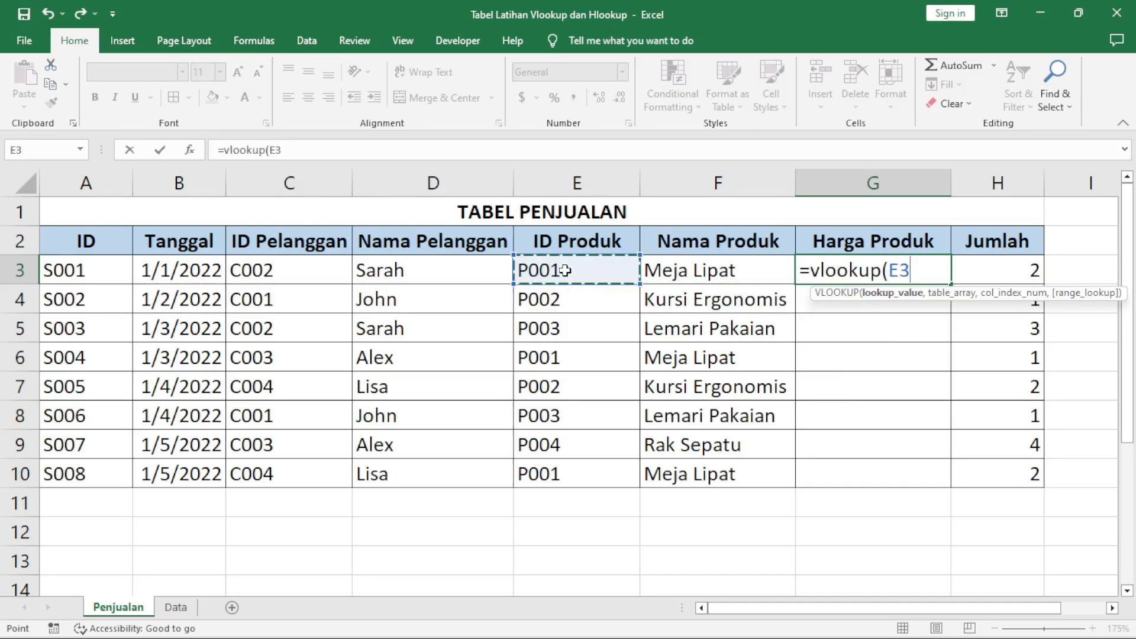
{"action": "type", "text": ","}
{"action": "left_click", "coordinate": [176, 607]}
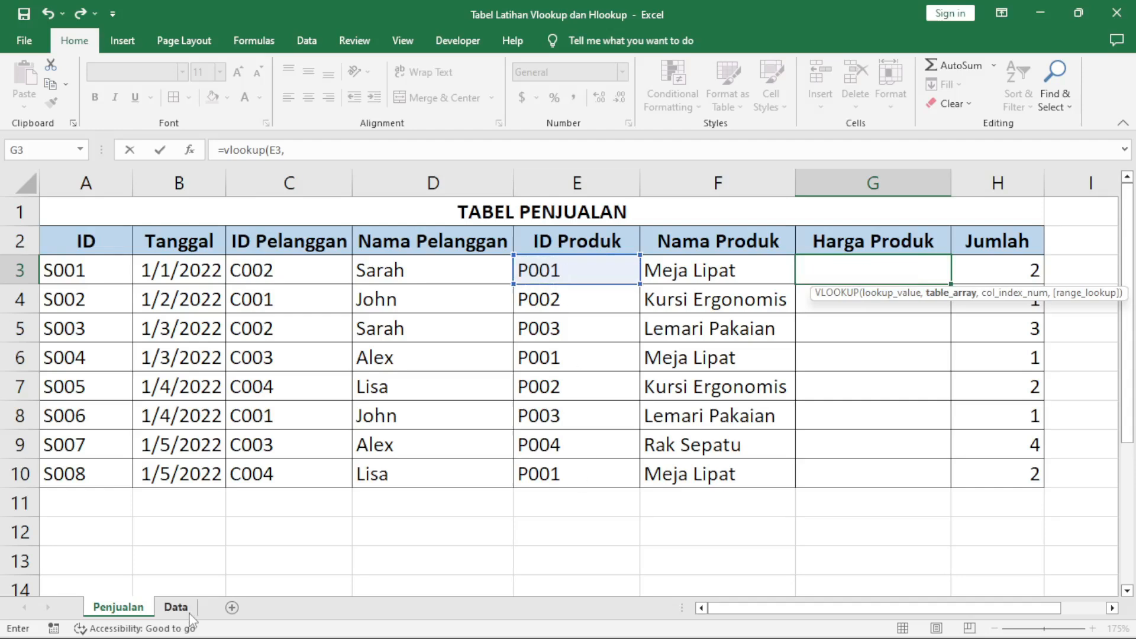
{"action": "left_click_drag", "start_coordinate": [63, 228], "coordinate": [293, 325]}
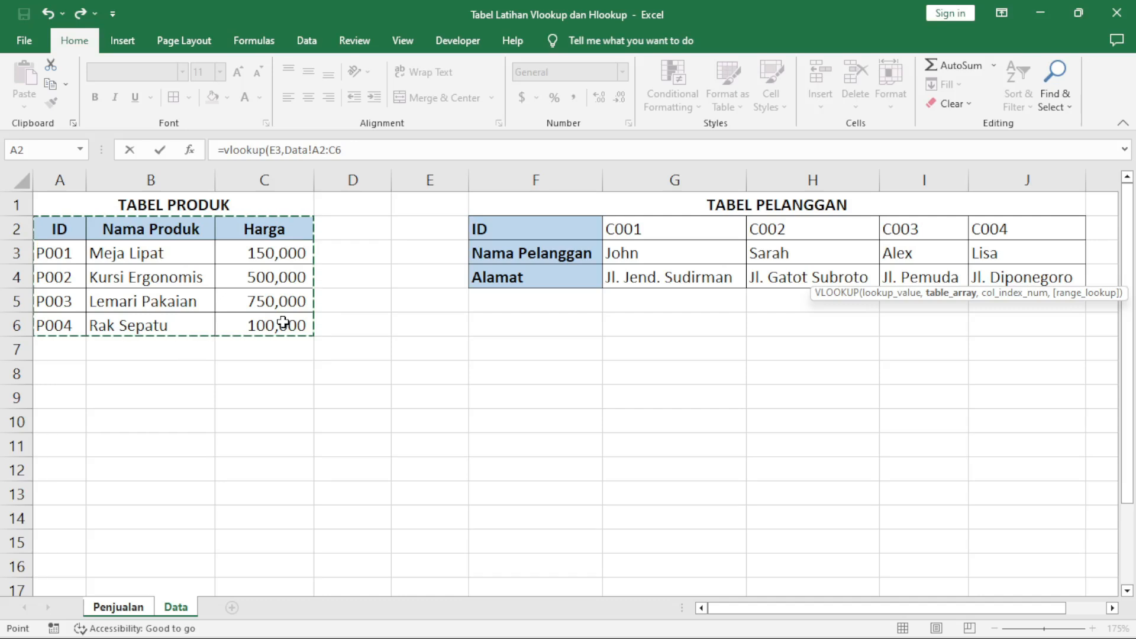
{"action": "type", "text": ","}
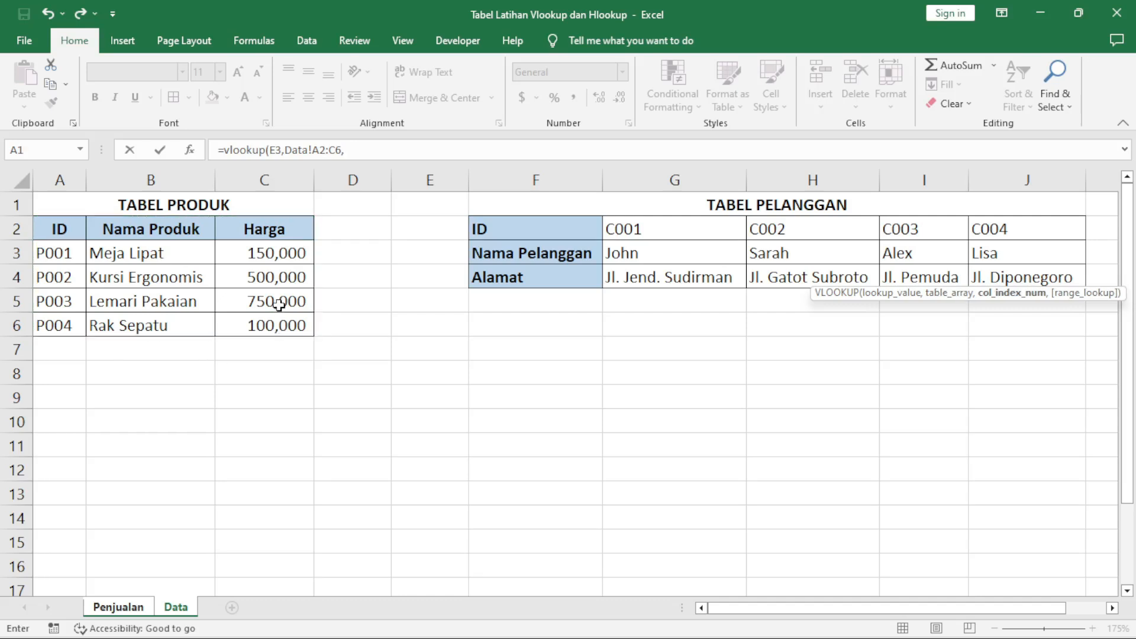
{"action": "type", "text": "3,false)"}
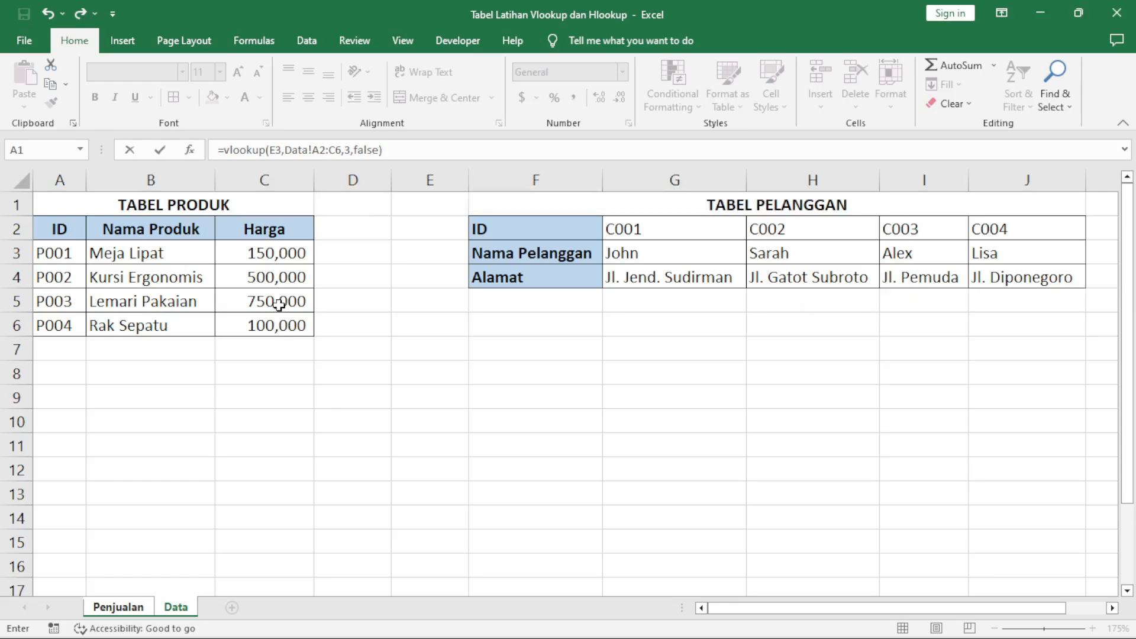
{"action": "key", "text": "Return"}
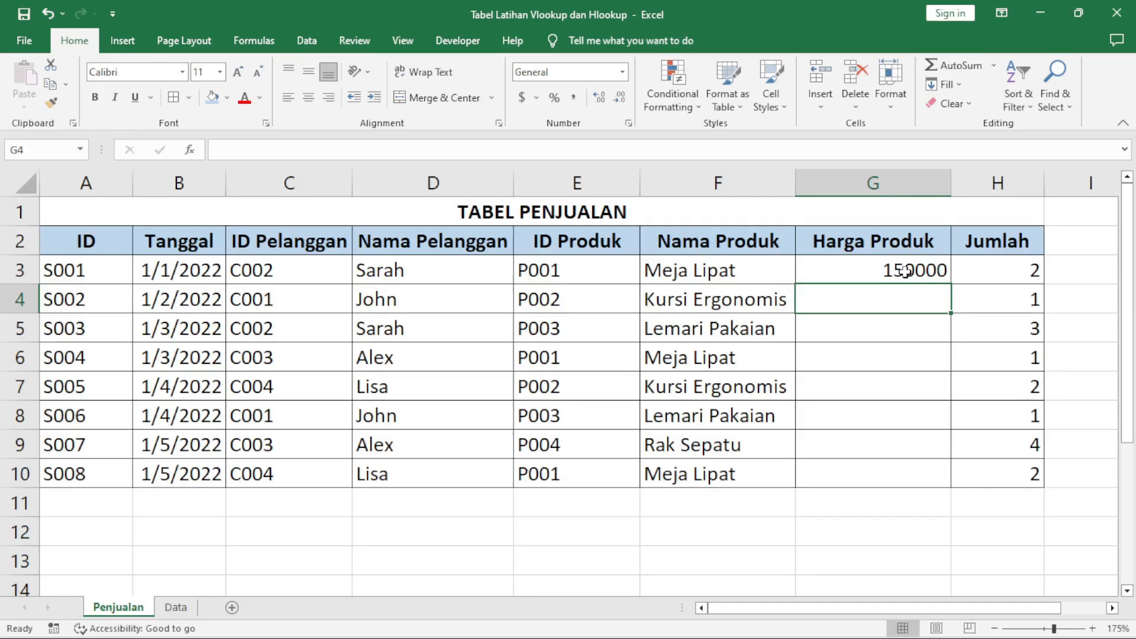
Fill the VLOOKUP formula with its relative table range from G3 down through G10
{"action": "left_click", "coordinate": [905, 270]}
{"action": "left_click_drag", "start_coordinate": [931, 373], "coordinate": [908, 491]}
{"action": "left_click", "coordinate": [857, 544]}
Examine the Harga Produk formulas in G3 through G9, comparing the table array reference from row to row
{"action": "left_click", "coordinate": [909, 363]}
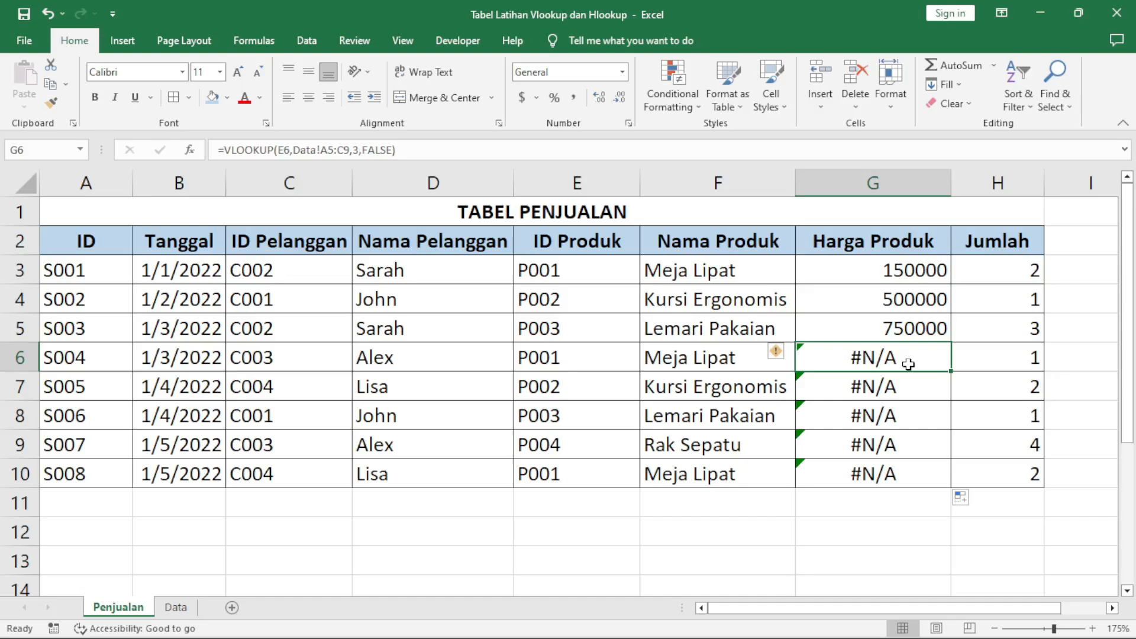
{"action": "left_click", "coordinate": [912, 276]}
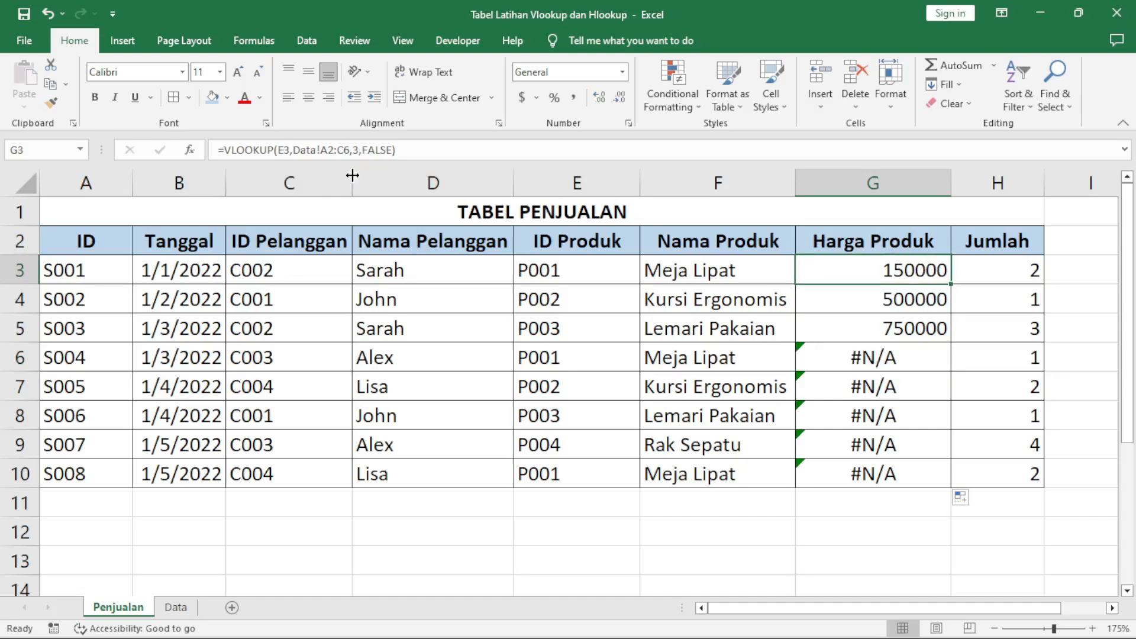
{"action": "left_click_drag", "start_coordinate": [294, 150], "coordinate": [359, 146]}
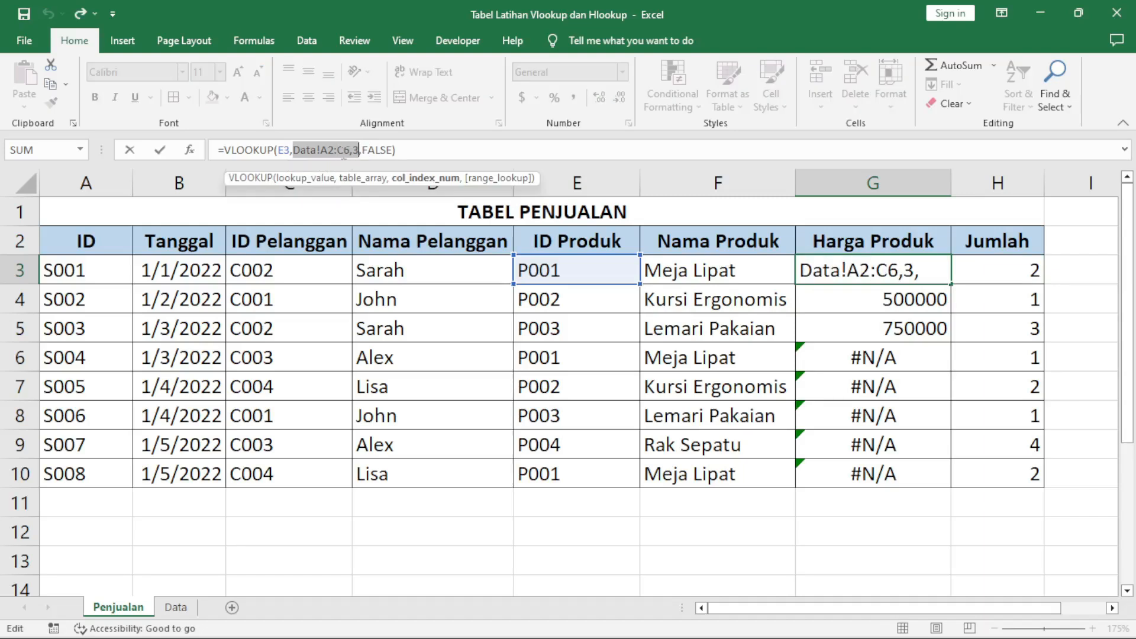
{"action": "key", "text": "ctrl+Return"}
{"action": "left_click", "coordinate": [837, 296]}
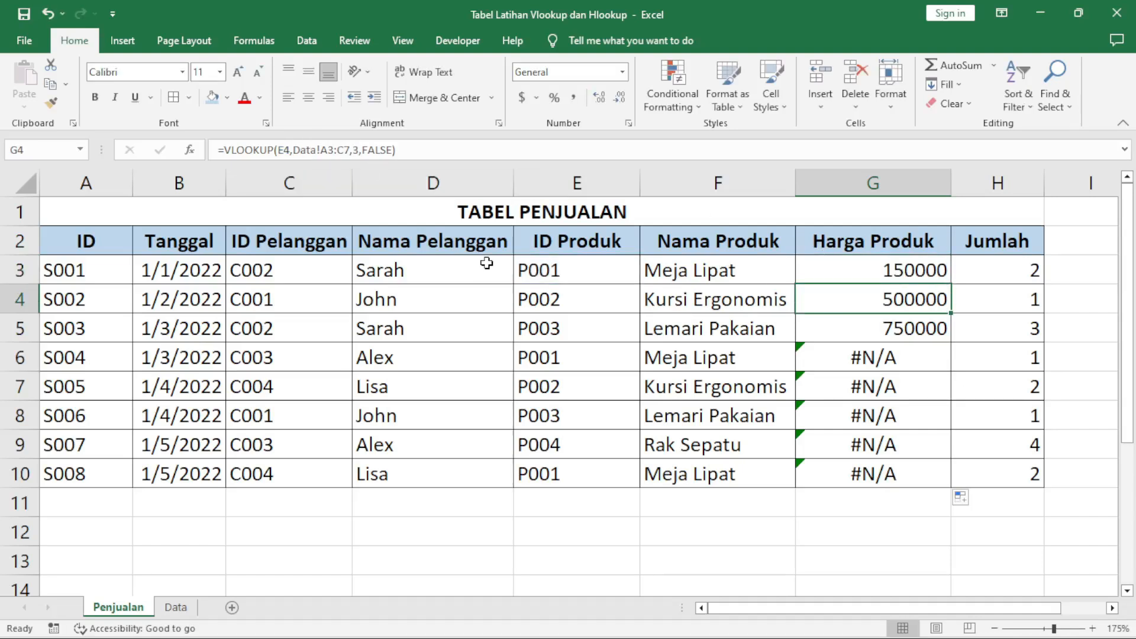
{"action": "left_click_drag", "start_coordinate": [320, 151], "coordinate": [336, 153]}
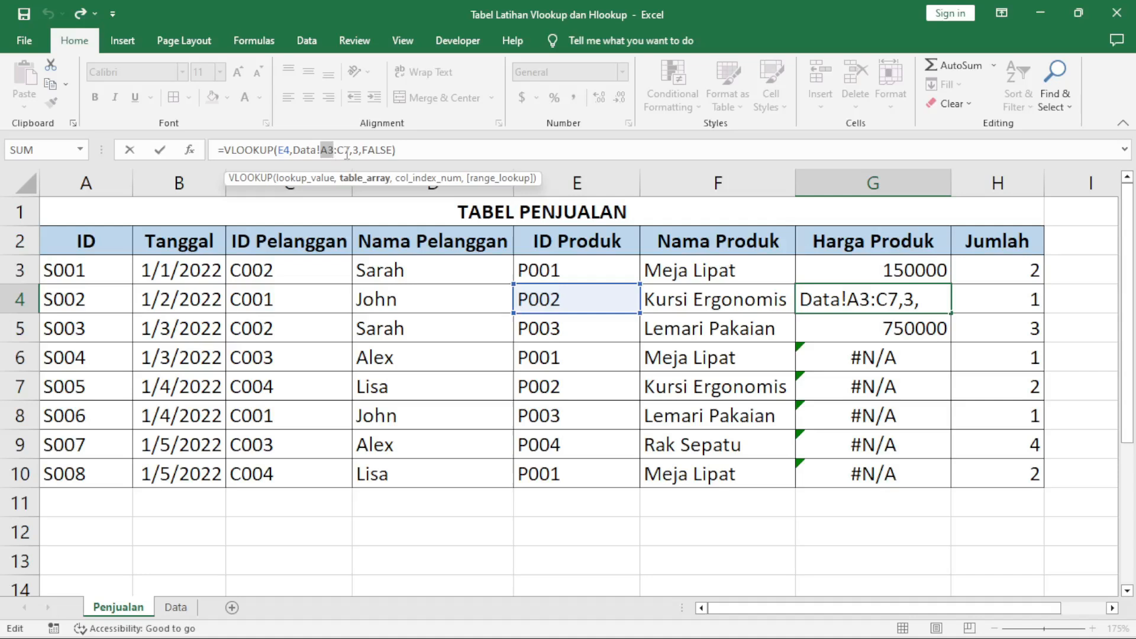
{"action": "key", "text": "Escape"}
{"action": "left_click", "coordinate": [860, 264]}
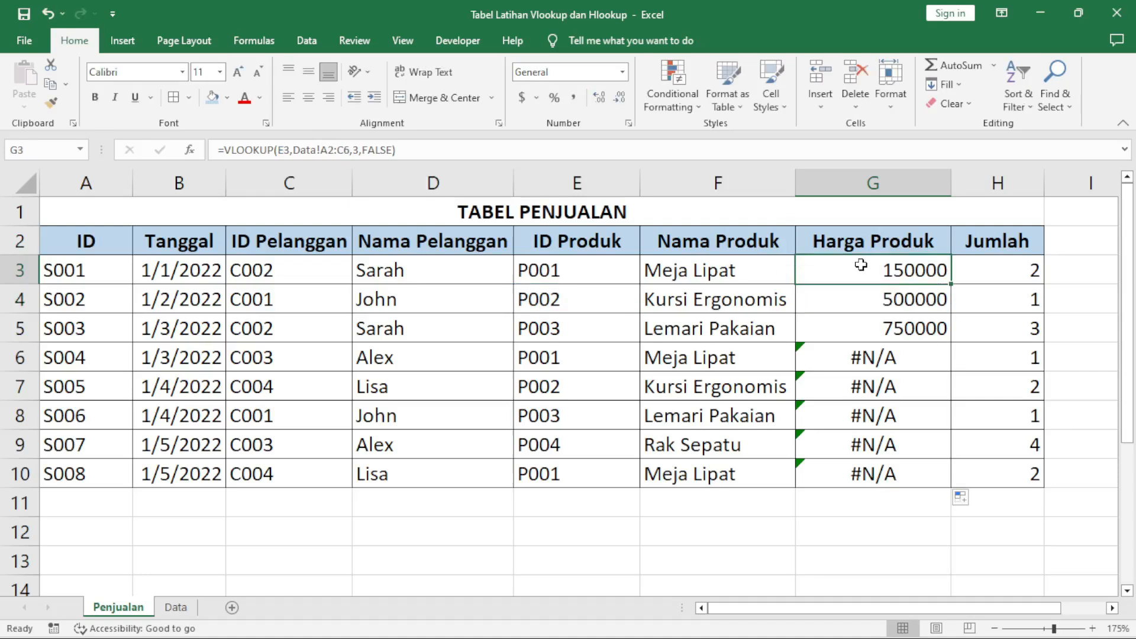
{"action": "left_click", "coordinate": [868, 297]}
{"action": "left_click", "coordinate": [872, 321]}
{"action": "left_click", "coordinate": [871, 359]}
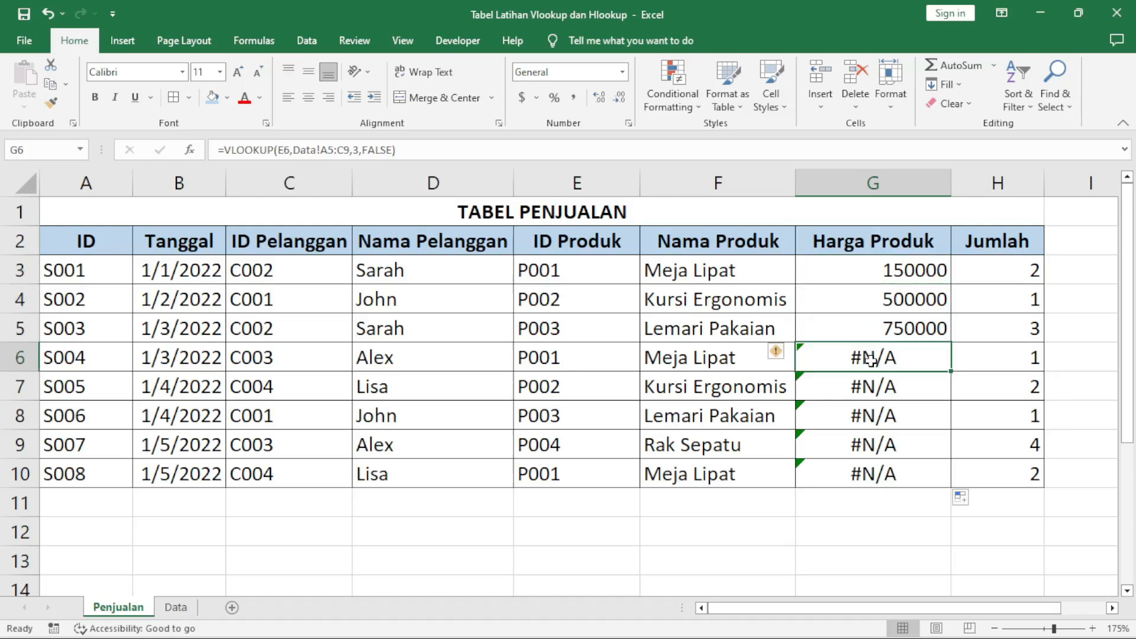
{"action": "left_click", "coordinate": [863, 388]}
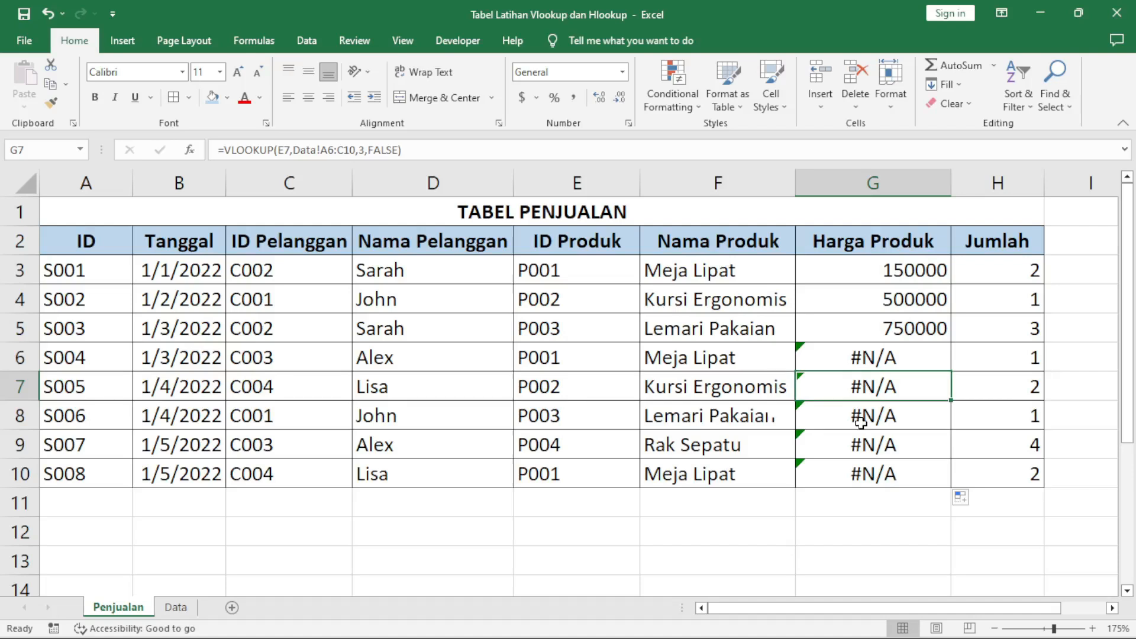
{"action": "left_click", "coordinate": [860, 422]}
{"action": "left_click", "coordinate": [869, 442]}
{"action": "left_click", "coordinate": [885, 303]}
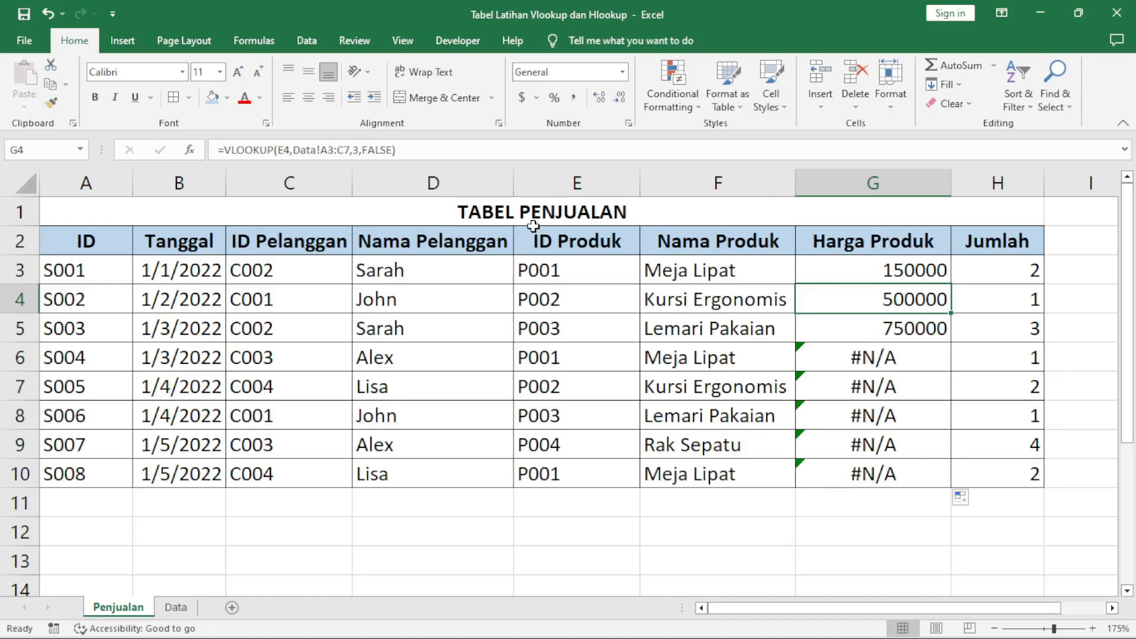
Make the table array in the G3 VLOOKUP the absolute range $A$2:$C$6
{"action": "left_click", "coordinate": [881, 264]}
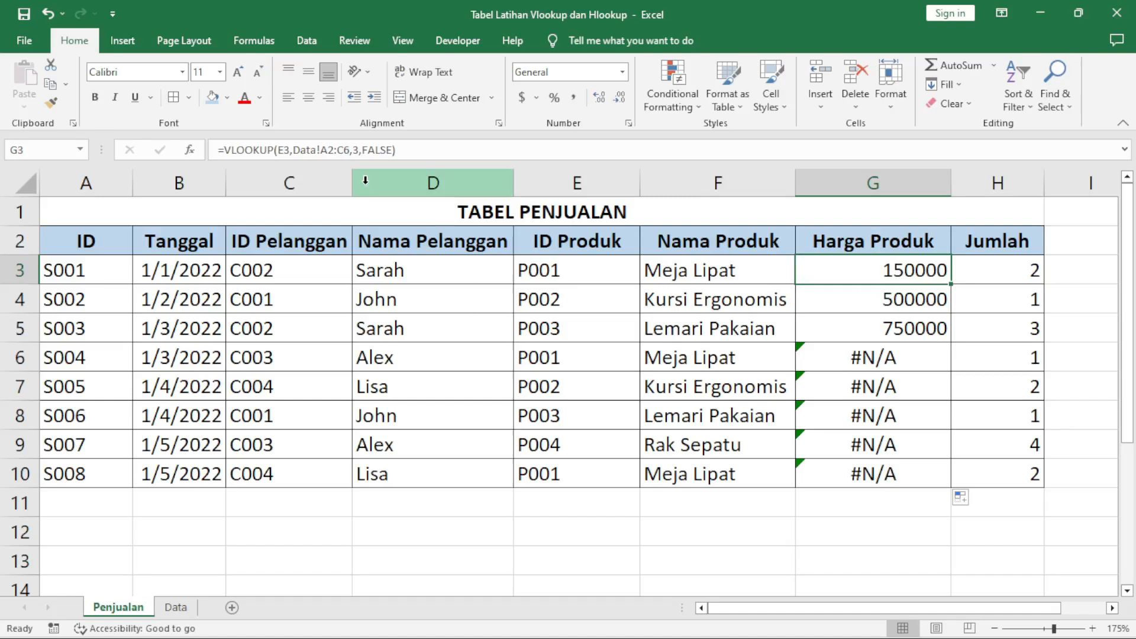
{"action": "left_click_drag", "start_coordinate": [320, 149], "coordinate": [347, 152]}
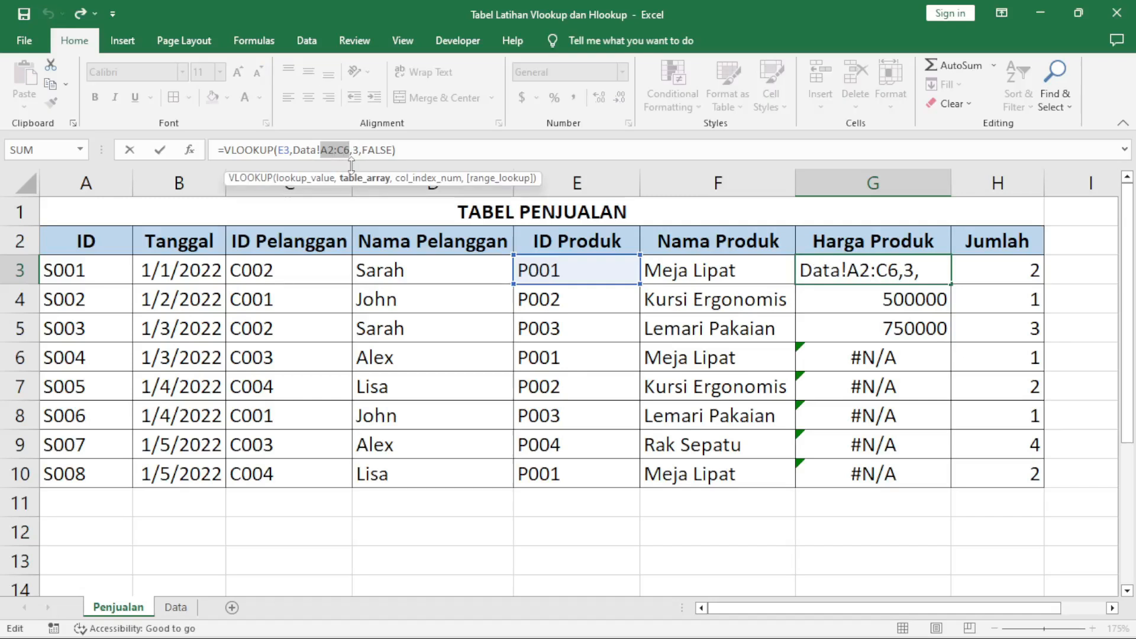
{"action": "key", "text": "F4"}
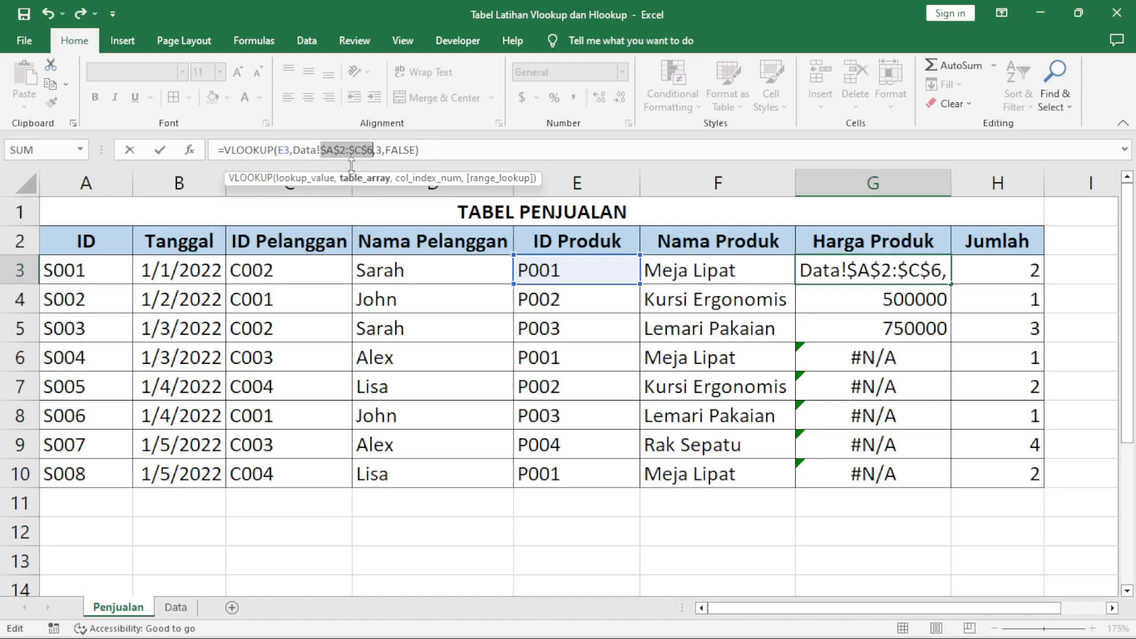
{"action": "key", "text": "Return"}
Refill the corrected VLOOKUP from G3 down through G10 and check the table array in the product price and product name formulas
{"action": "left_click", "coordinate": [916, 272]}
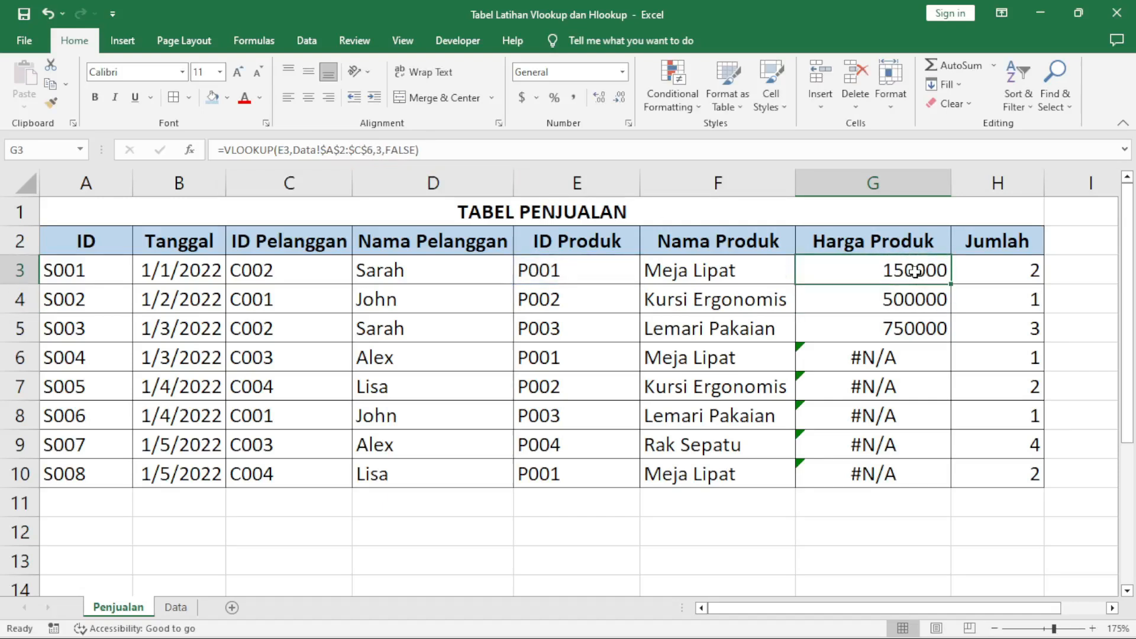
{"action": "left_click_drag", "start_coordinate": [951, 285], "coordinate": [916, 488]}
{"action": "left_click", "coordinate": [915, 279]}
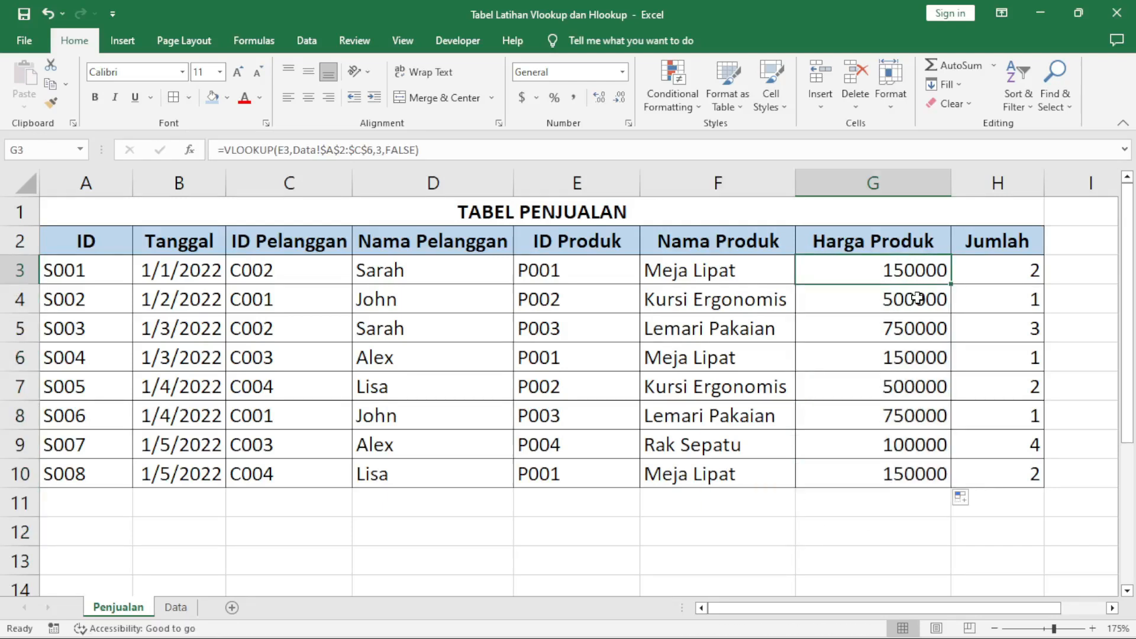
{"action": "left_click", "coordinate": [917, 304]}
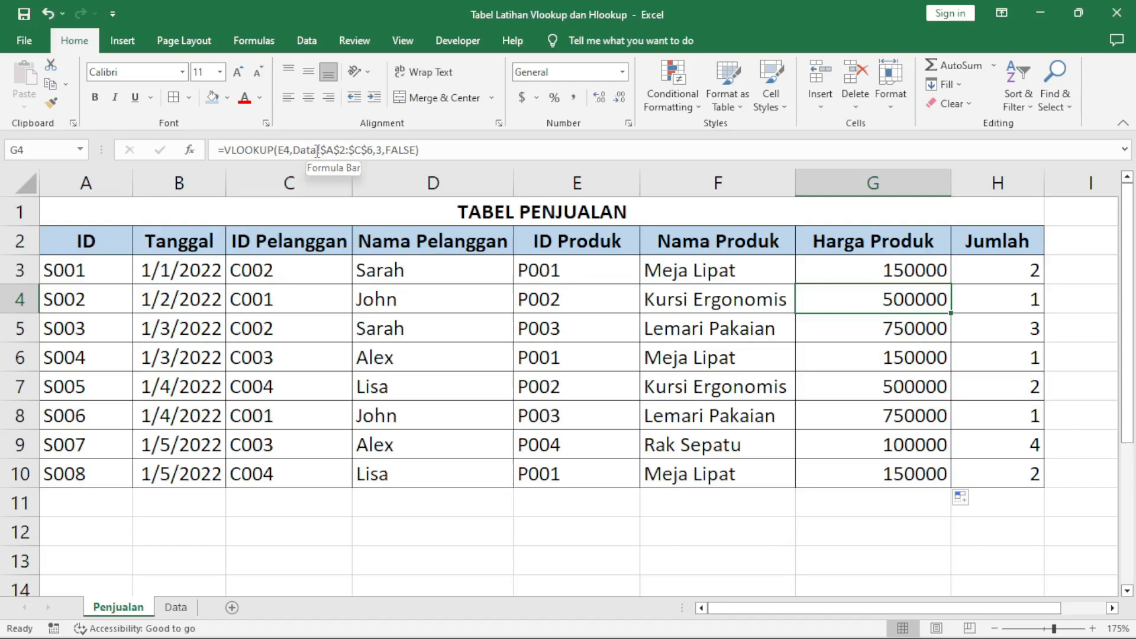
{"action": "left_click", "coordinate": [751, 339]}
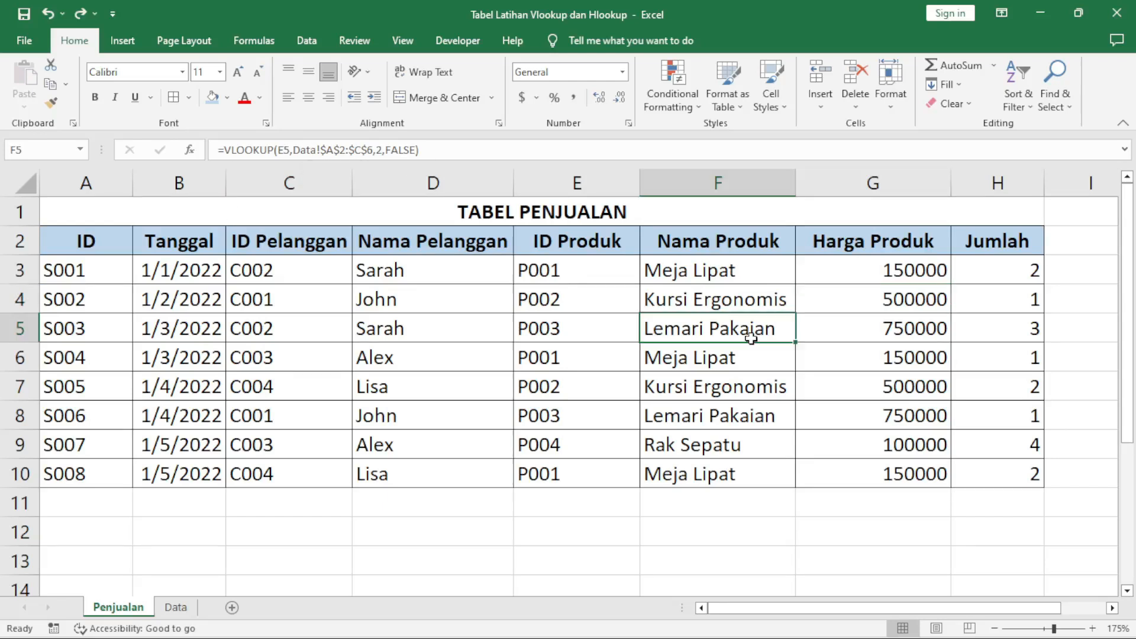